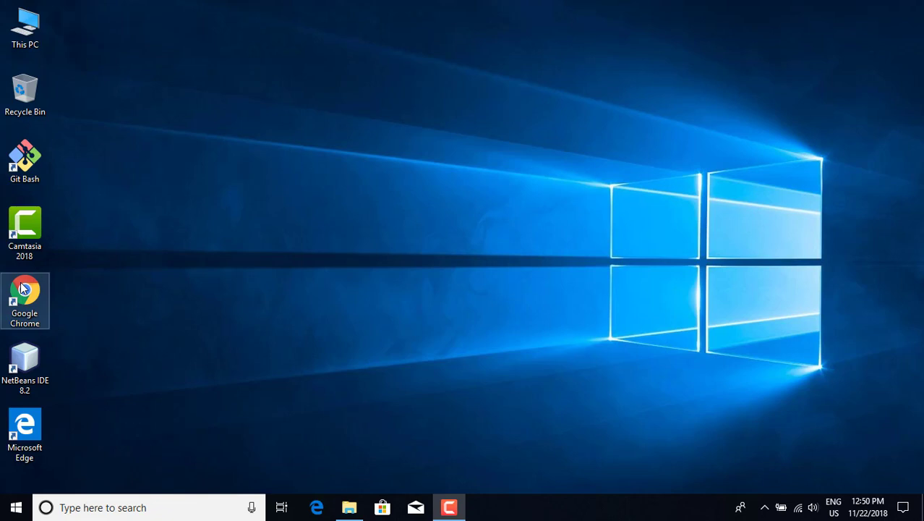
# - Open Google Chrome and go to the website eclipse.org
pyautogui.doubleClick(26, 297)
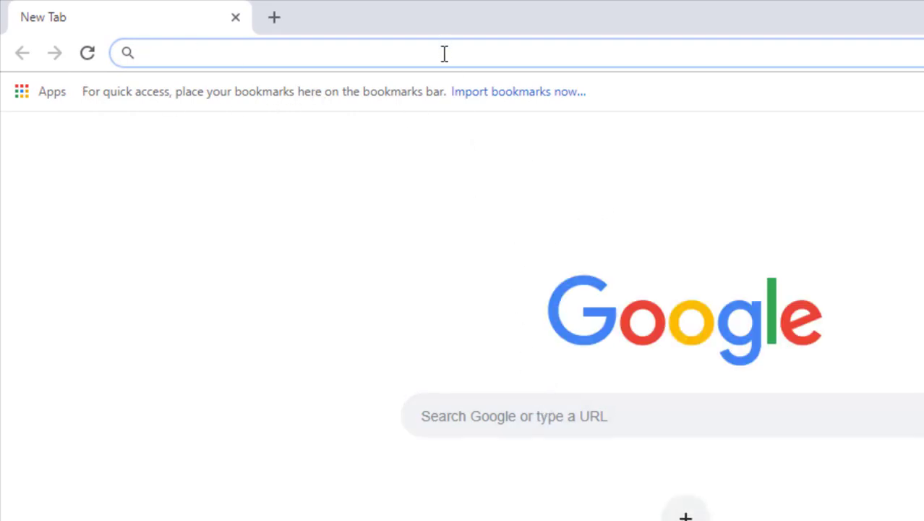
pyautogui.write('eclipse')
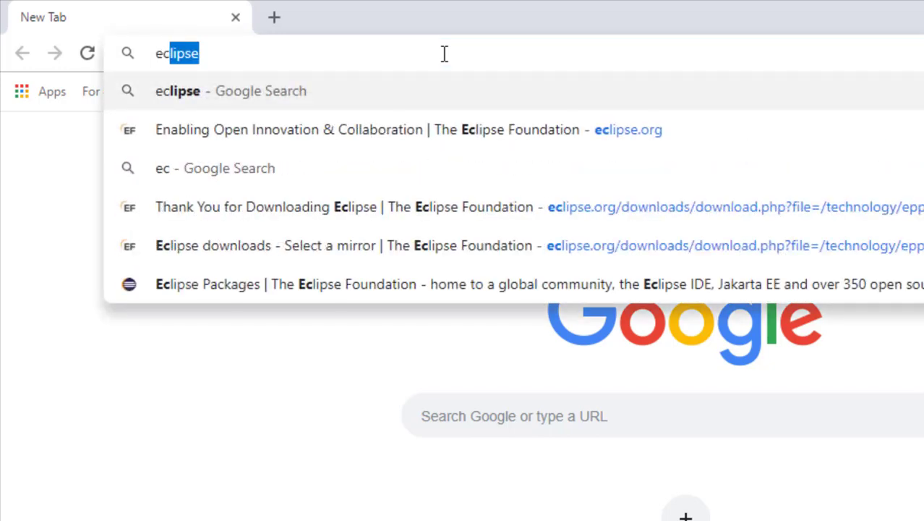
pyautogui.write('.org')
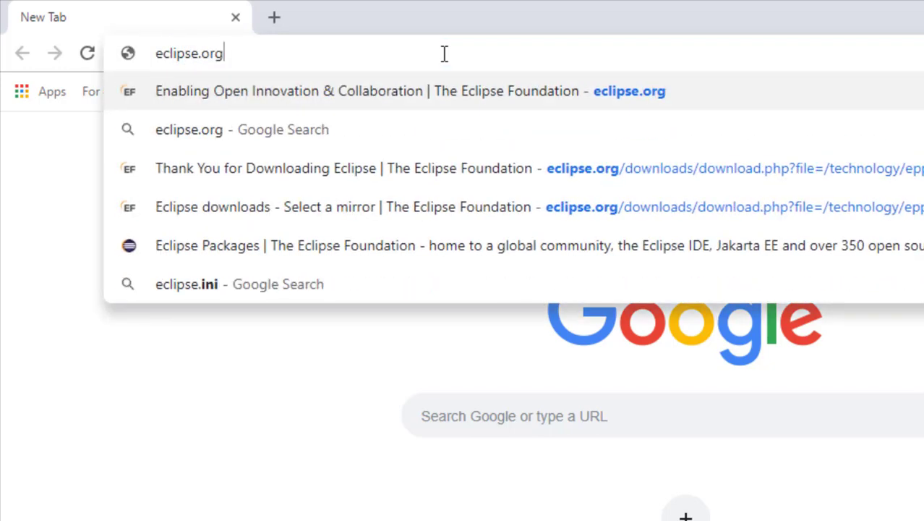
pyautogui.press('Return')
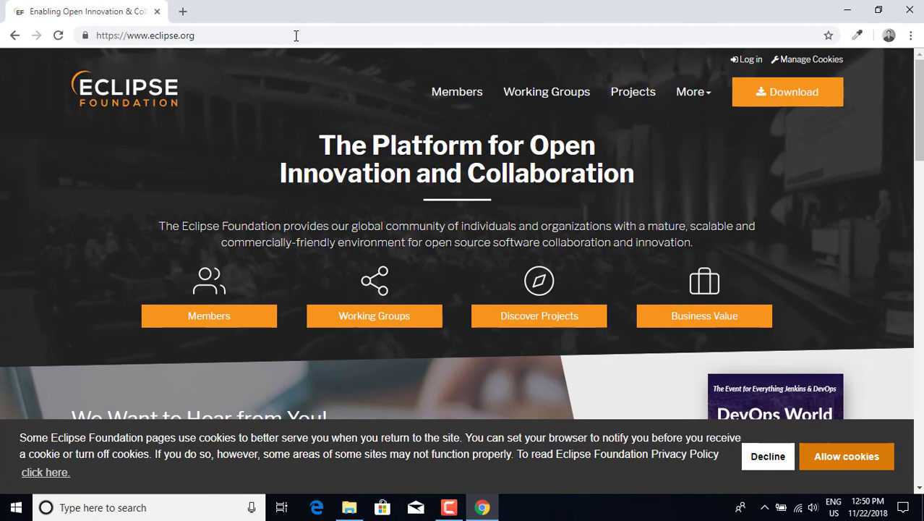
# - Go to the site's downloads page and open the Download Packages list for Eclipse IDE 2018-09
pyautogui.click(773, 102)
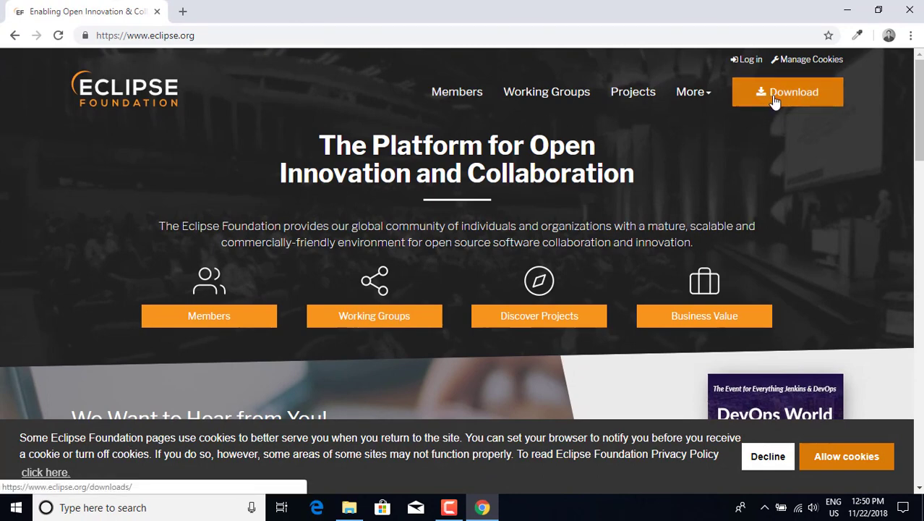
pyautogui.click(774, 102)
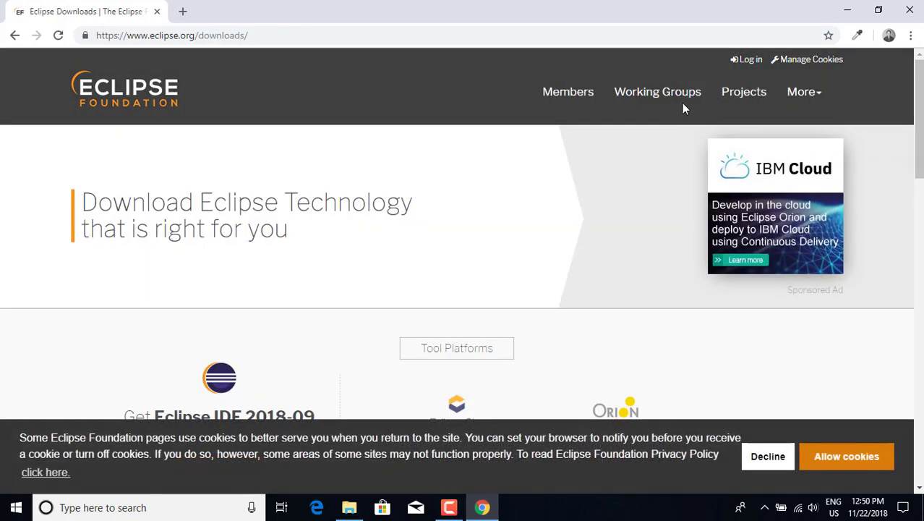
pyautogui.scroll(-2, 609, 126)
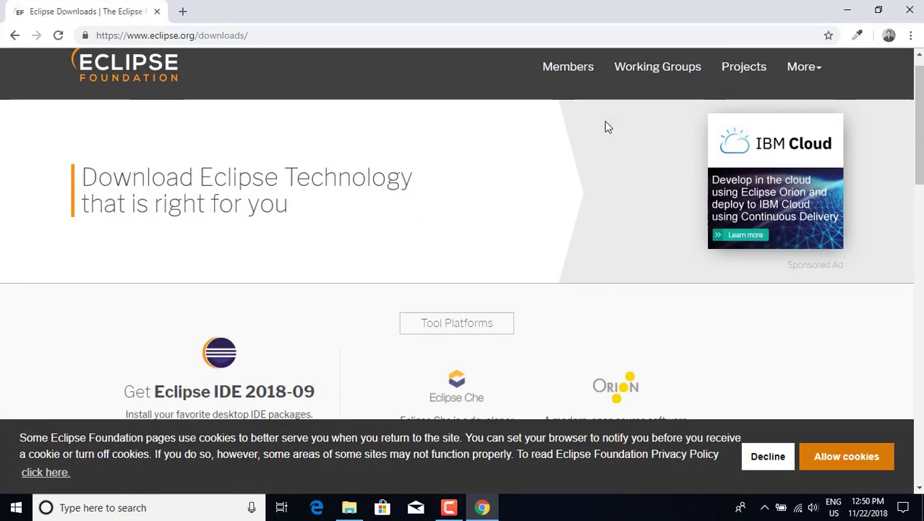
pyautogui.scroll(-2, 217, 225)
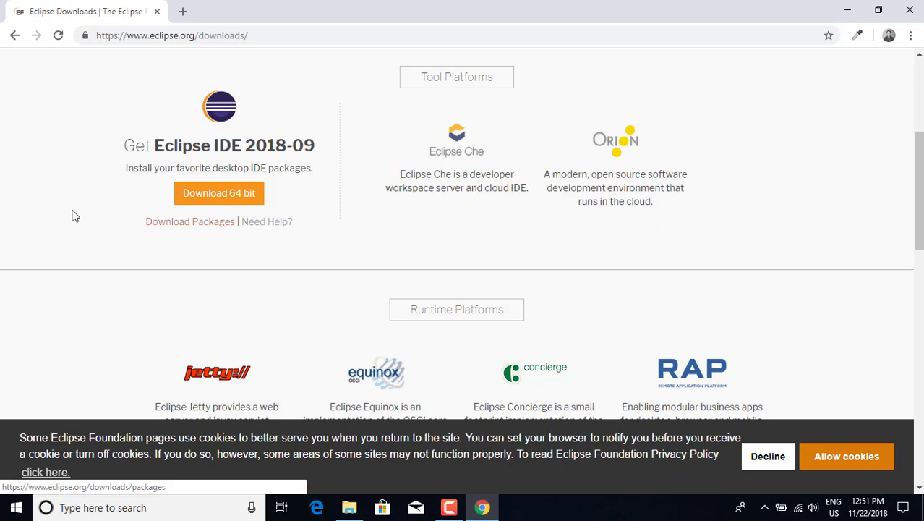
pyautogui.moveTo(137, 222); pyautogui.dragTo(233, 222)
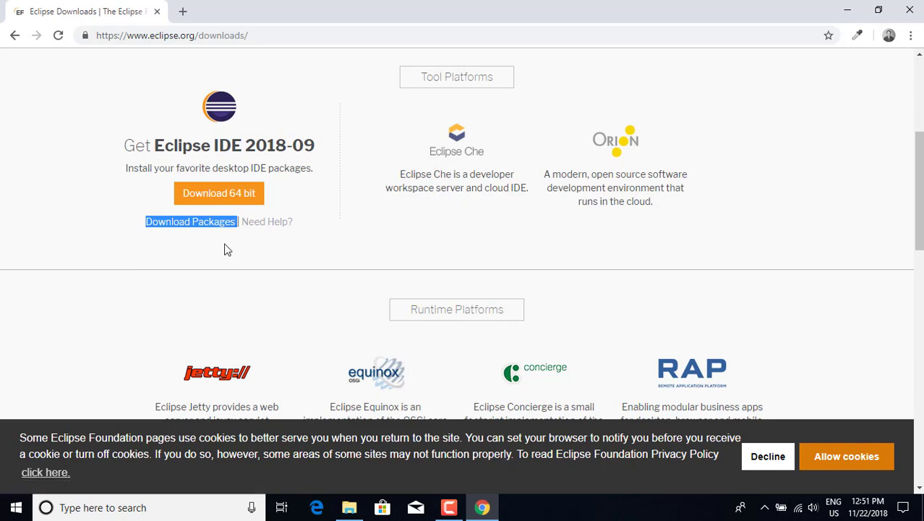
pyautogui.click(199, 223)
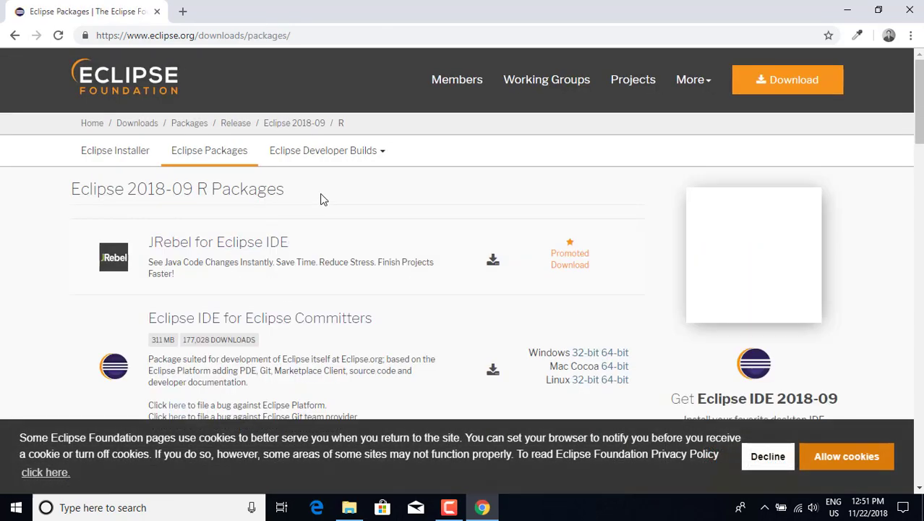
# - Look through the Eclipse 2018-09 R packages and examine the Eclipse IDE for Java Developers entry
pyautogui.scroll(-1, 321, 196)
pyautogui.scroll(-1, 321, 192)
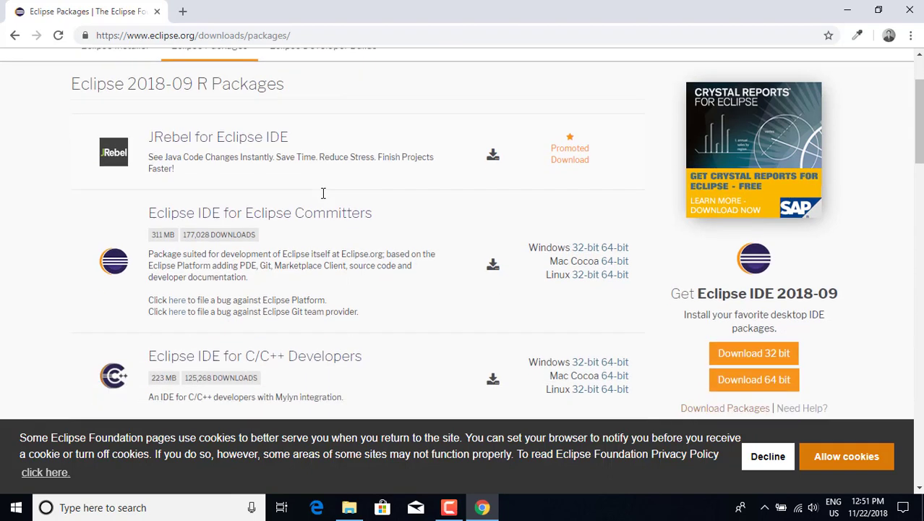
pyautogui.scroll(2, 159, 112)
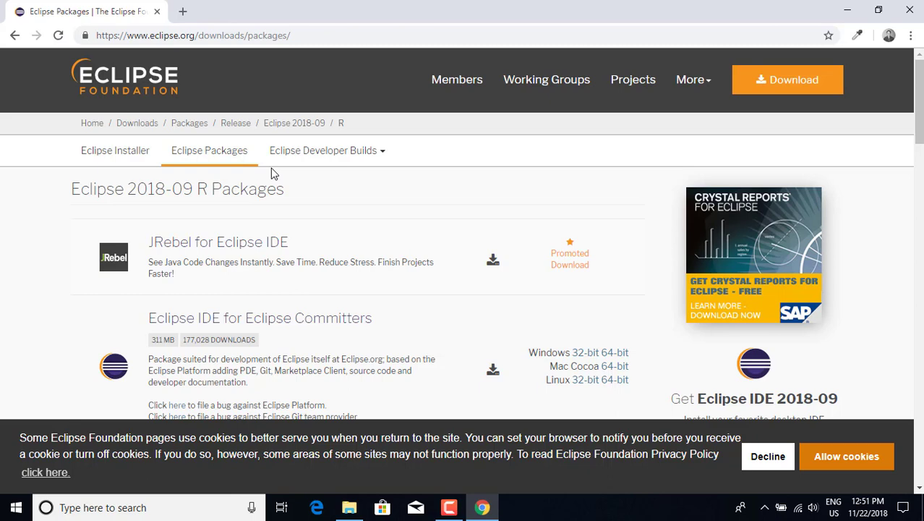
pyautogui.scroll(-2, 272, 171)
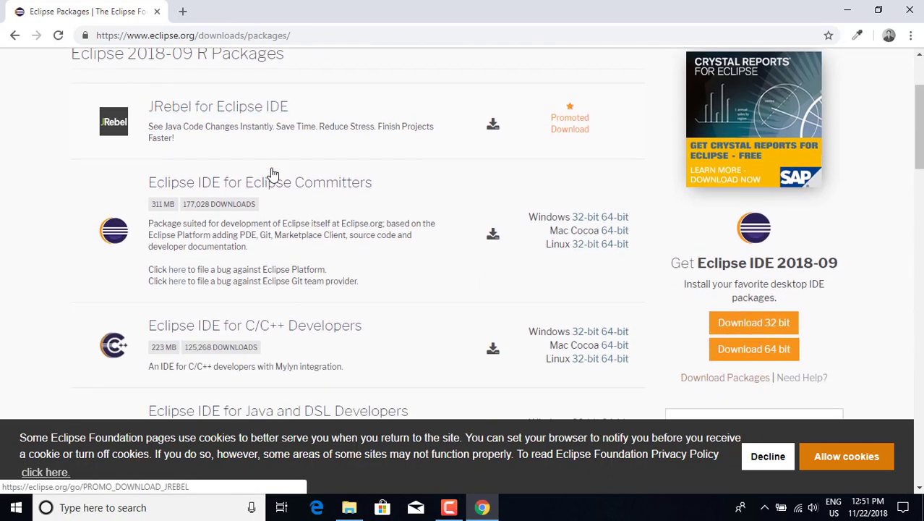
pyautogui.scroll(-1, 273, 172)
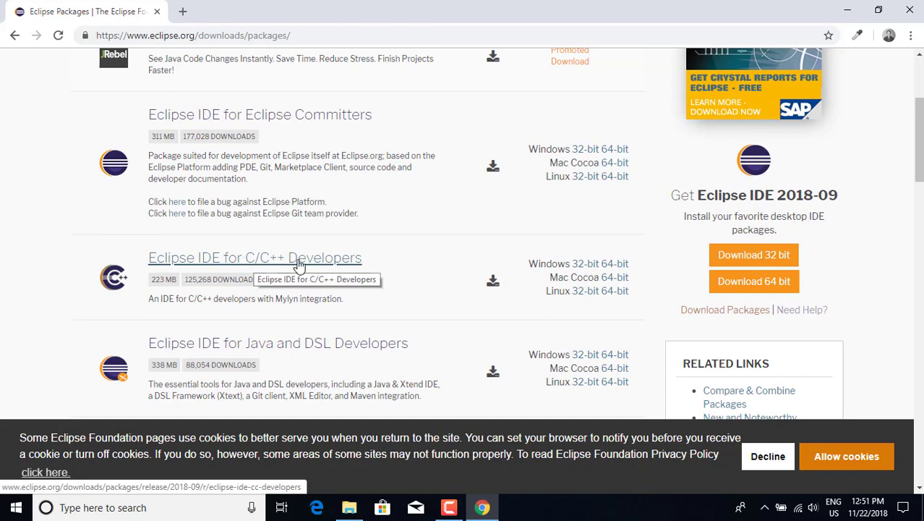
pyautogui.scroll(-3, 318, 268)
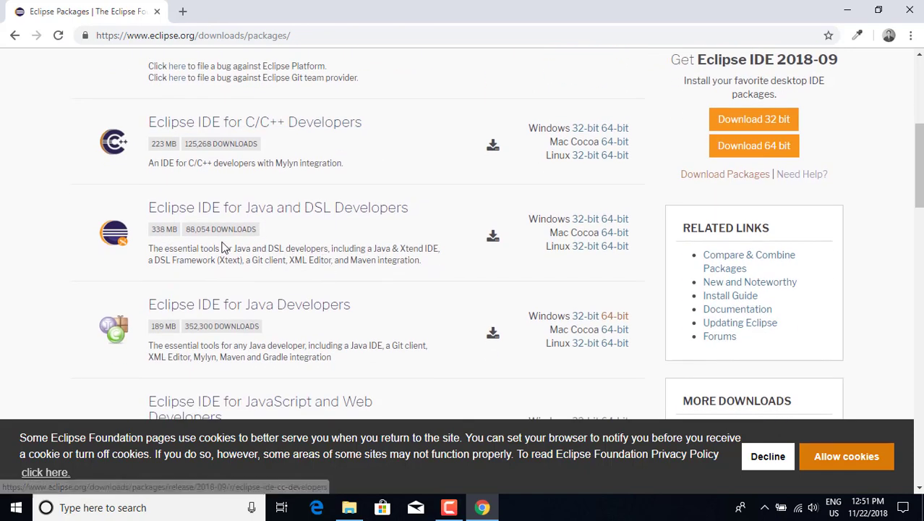
pyautogui.scroll(-3, 100, 228)
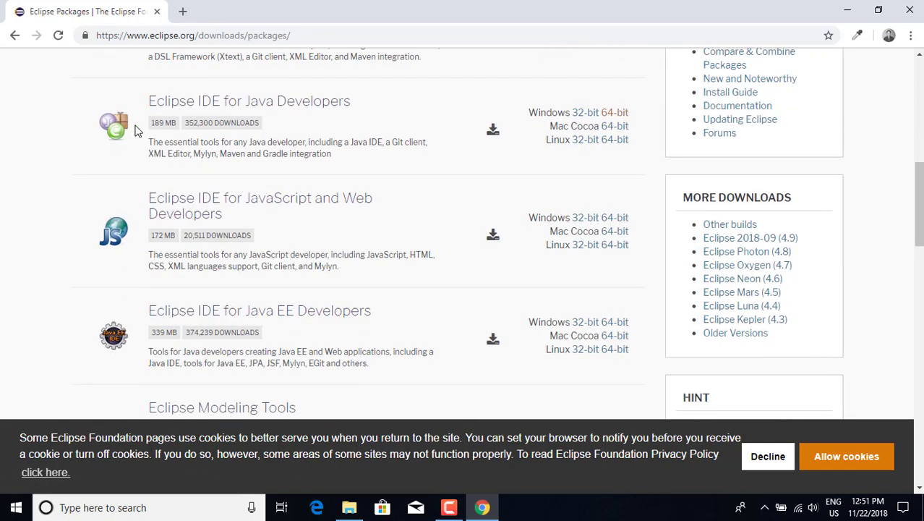
pyautogui.moveTo(144, 103); pyautogui.dragTo(355, 108)
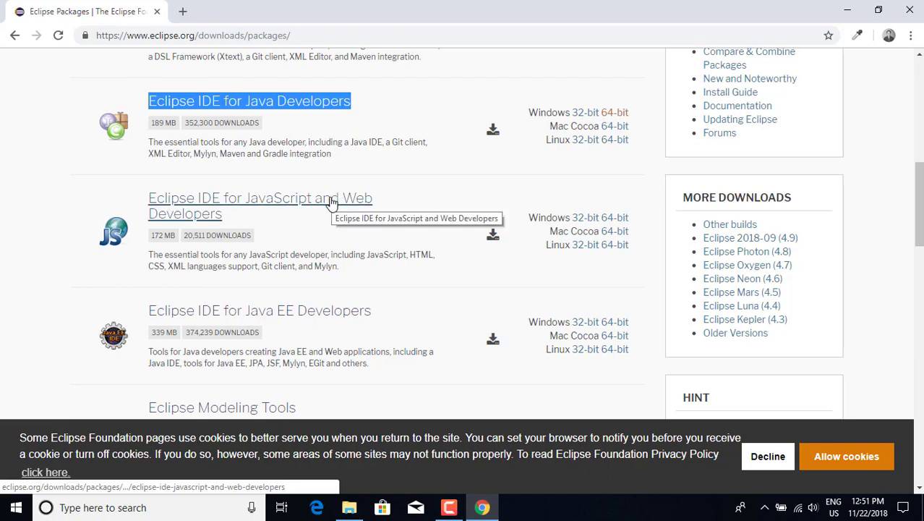
pyautogui.scroll(4, 331, 203)
pyautogui.scroll(-3, 330, 203)
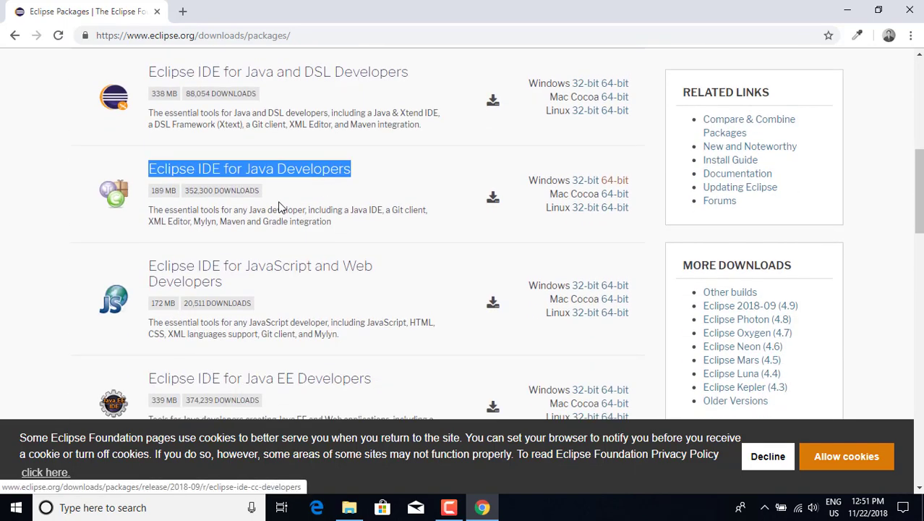
pyautogui.click(58, 186)
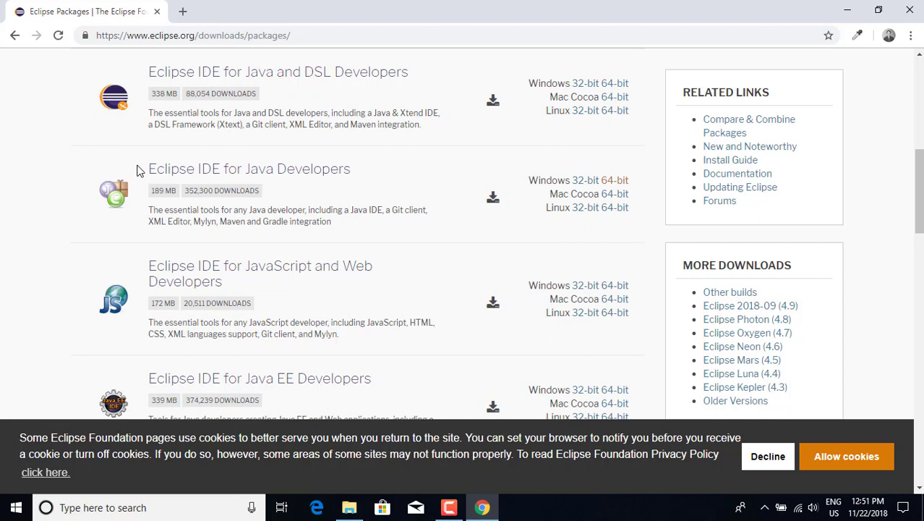
pyautogui.moveTo(138, 169); pyautogui.dragTo(365, 172)
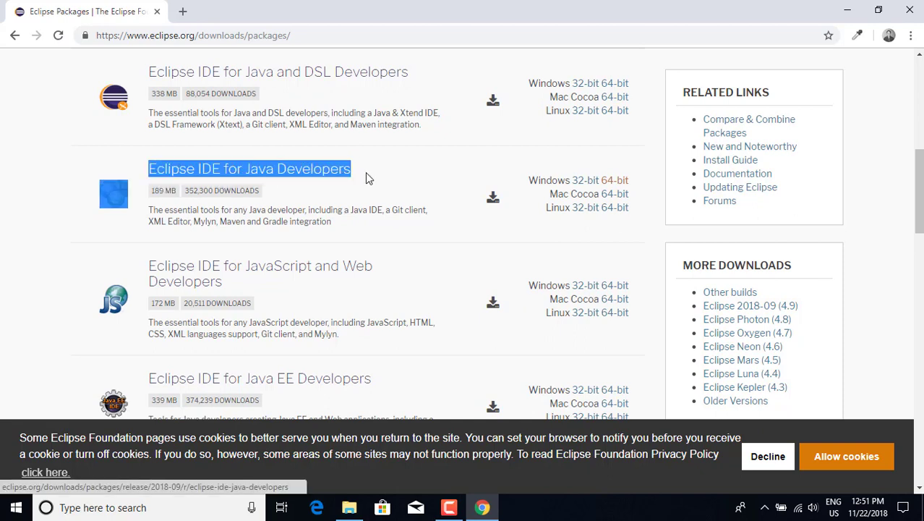
pyautogui.click(32, 171)
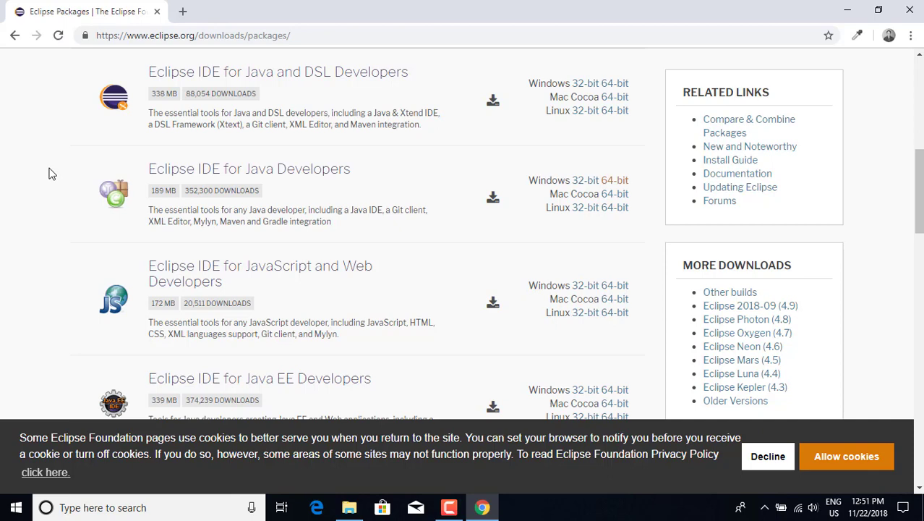
# - Compare the Eclipse IDE for Java EE Developers entry with Eclipse IDE for Java Developers, including the latter's download size
pyautogui.scroll(-3, 51, 172)
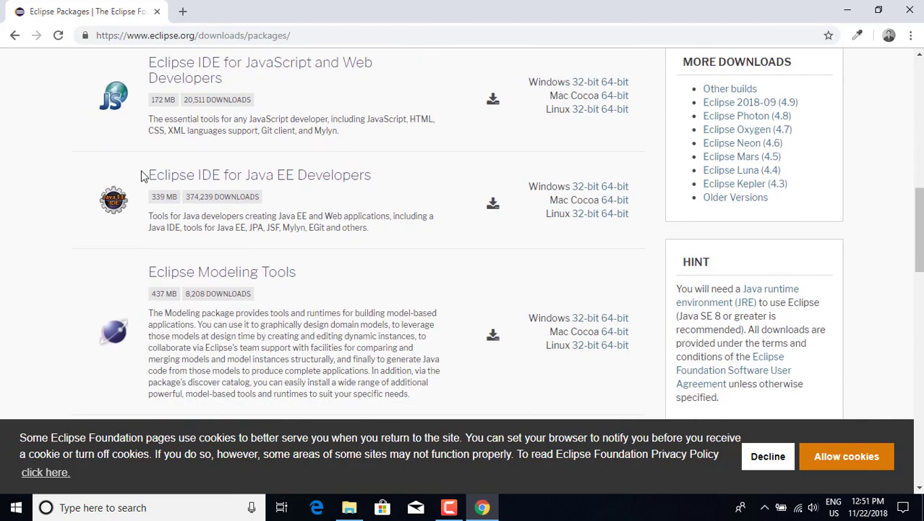
pyautogui.moveTo(136, 176); pyautogui.dragTo(384, 181)
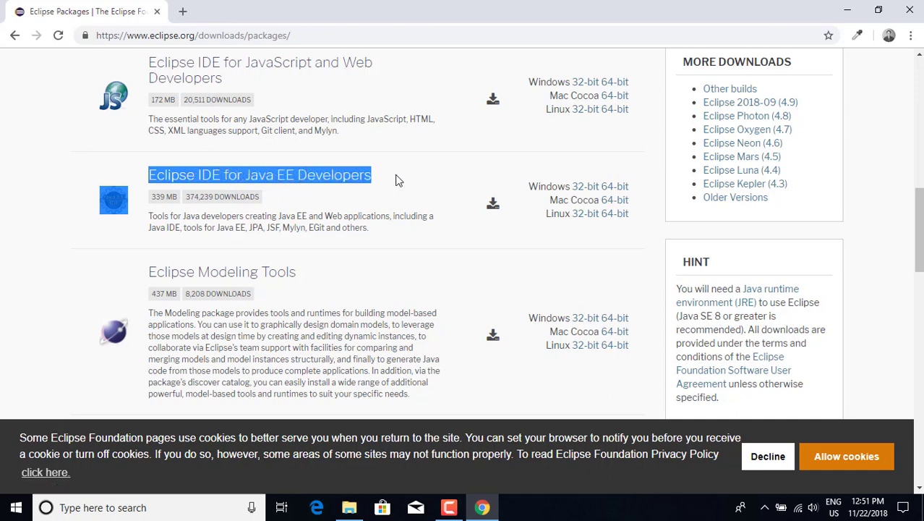
pyautogui.click(396, 180)
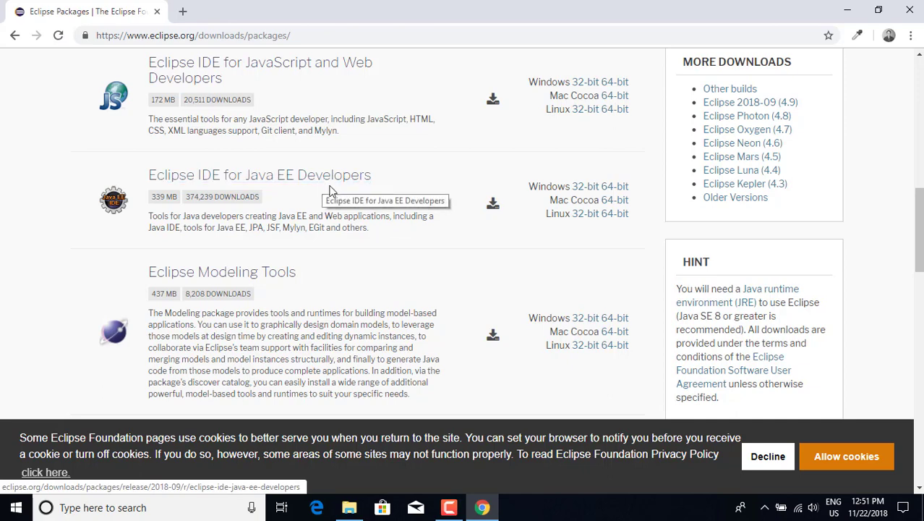
pyautogui.scroll(3, 329, 190)
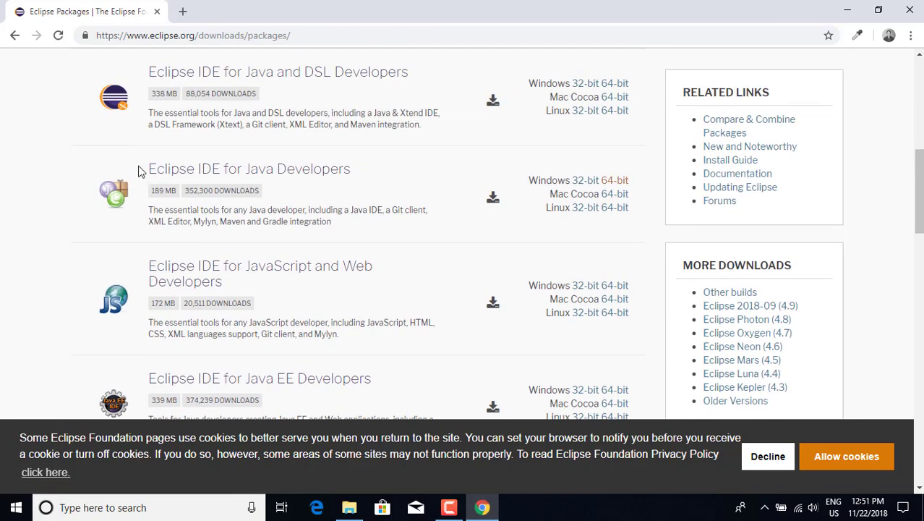
pyautogui.moveTo(141, 169); pyautogui.dragTo(355, 165)
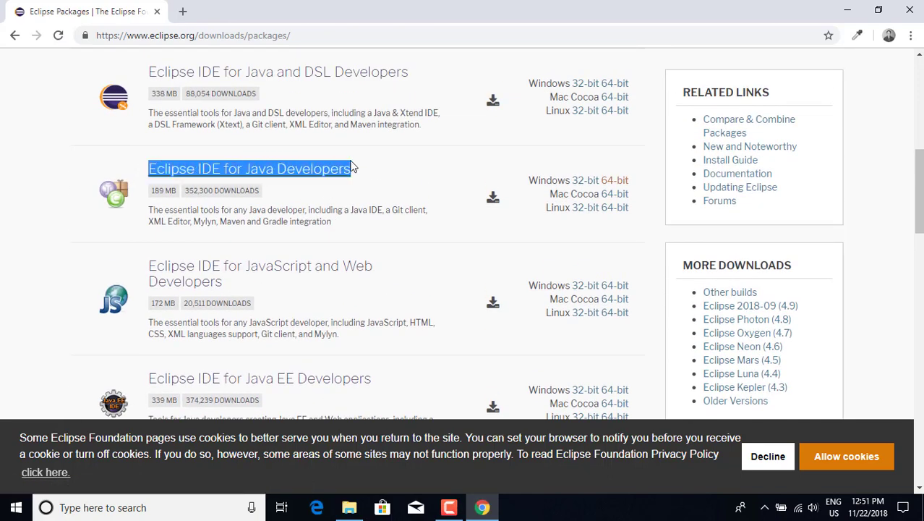
pyautogui.scroll(-2, 160, 235)
pyautogui.moveTo(140, 244); pyautogui.dragTo(374, 238)
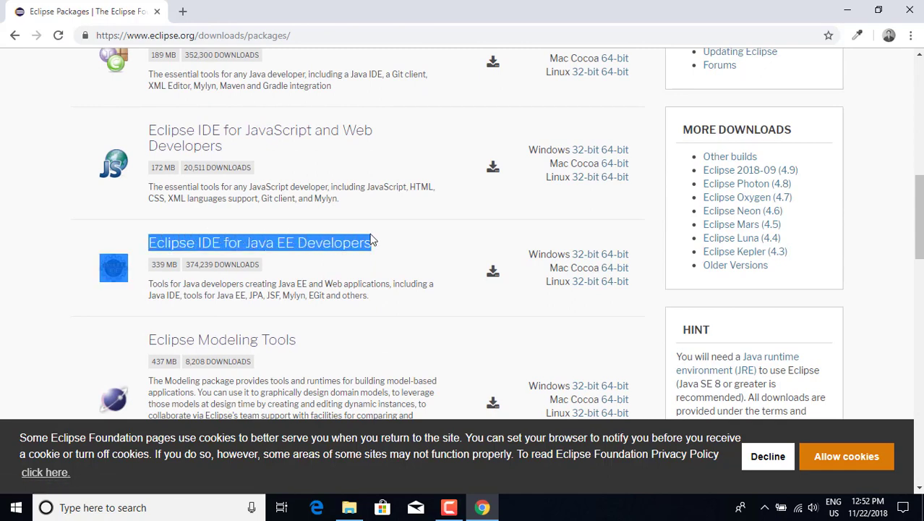
pyautogui.scroll(2, 372, 239)
pyautogui.moveTo(146, 168); pyautogui.dragTo(352, 161)
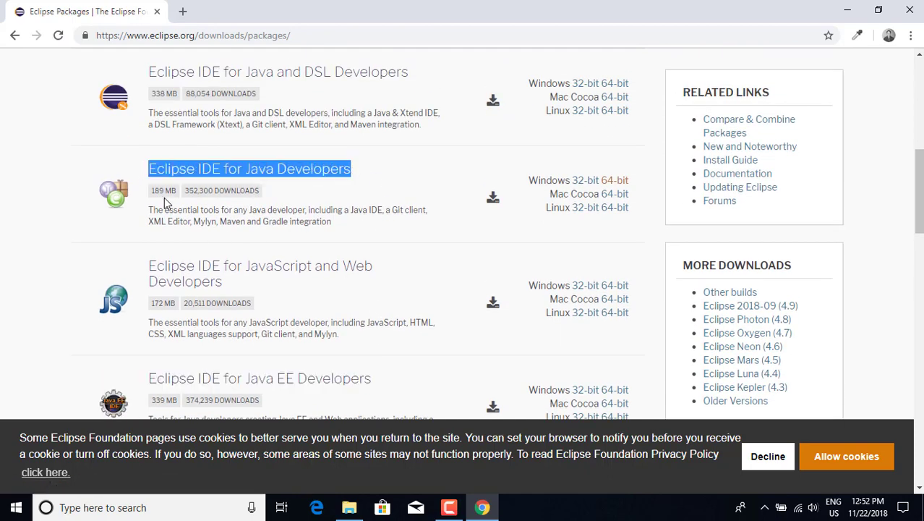
pyautogui.moveTo(151, 191); pyautogui.dragTo(176, 190)
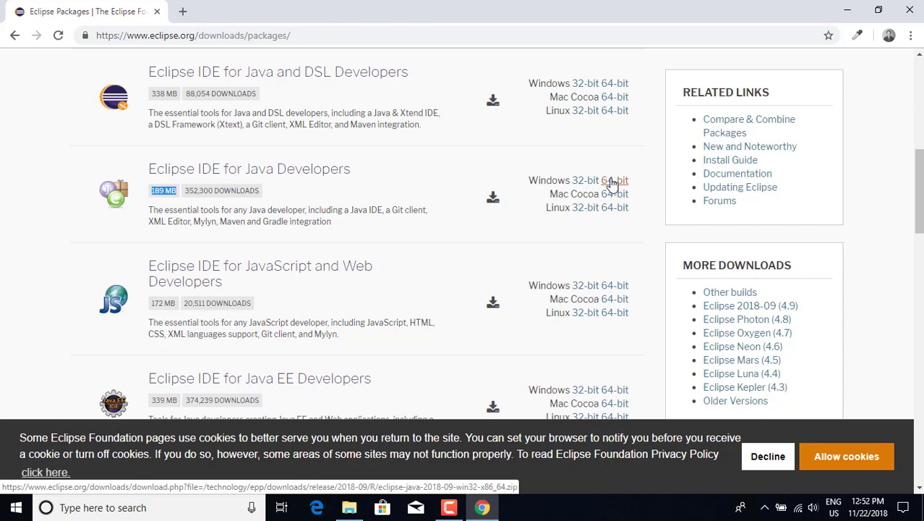
# - Minimize the browser and check the system type in the properties of This PC, minimizing the System window when done
pyautogui.click(847, 10)
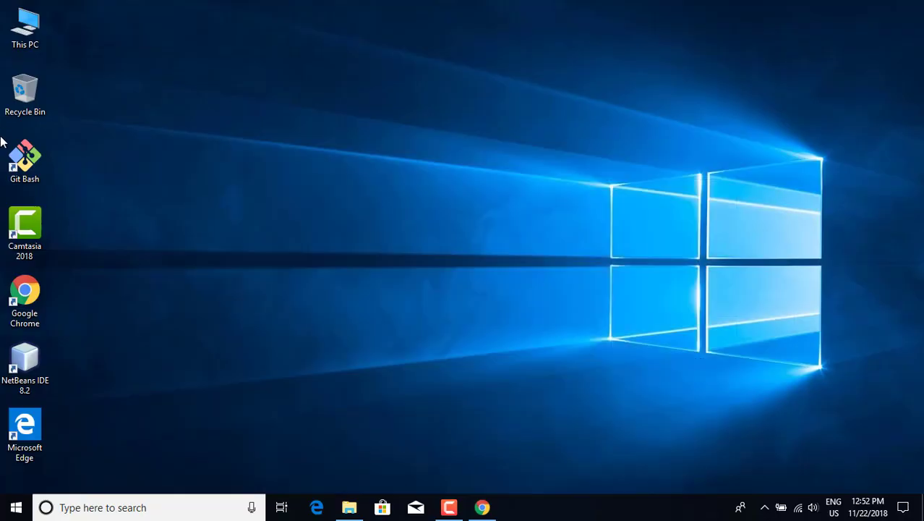
pyautogui.rightClick(25, 33)
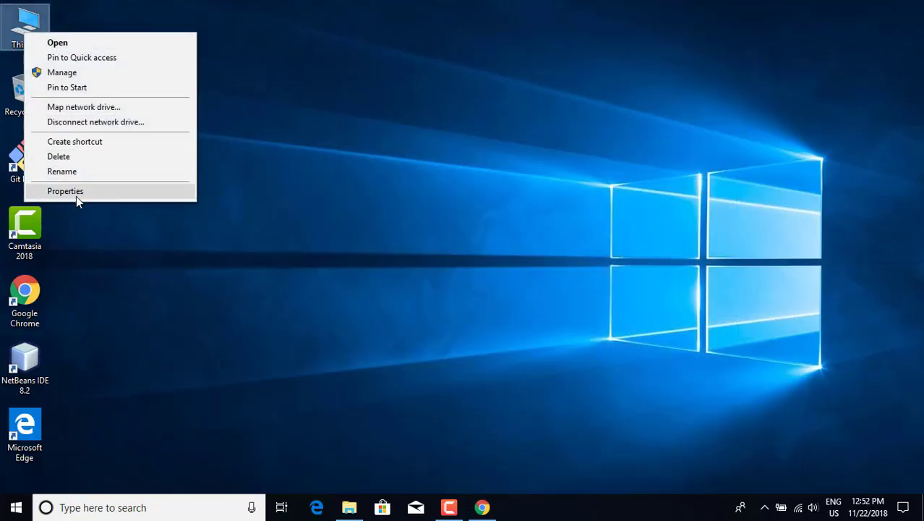
pyautogui.click(75, 195)
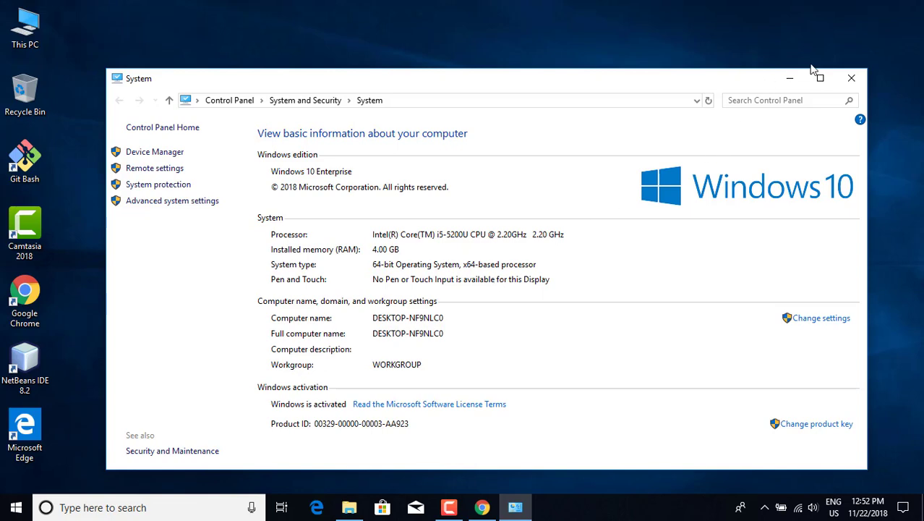
pyautogui.click(790, 79)
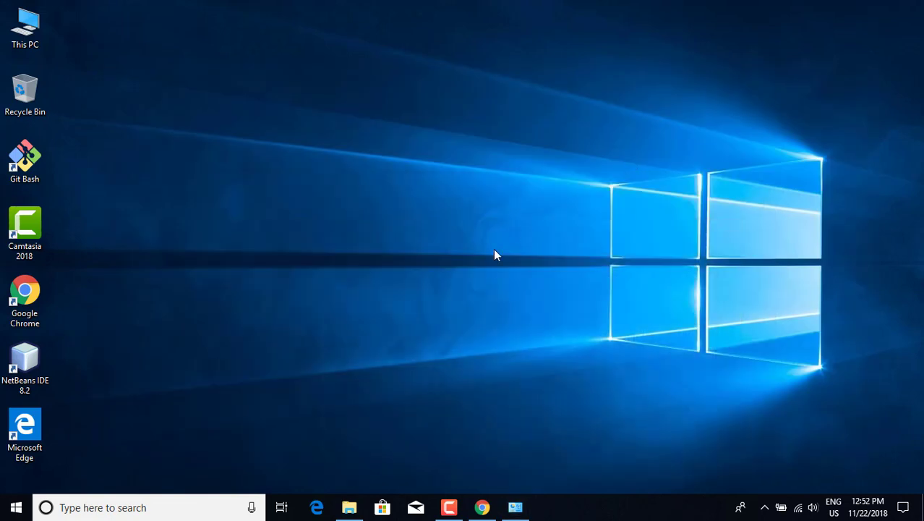
# - Switch back to Google Chrome and open the Windows 64-bit download page of Eclipse IDE for Java Developers
pyautogui.click(482, 506)
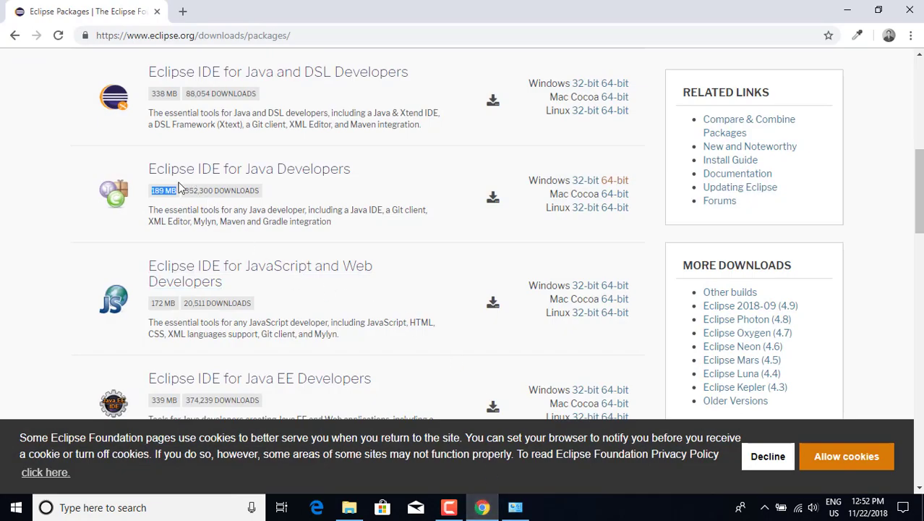
pyautogui.click(624, 186)
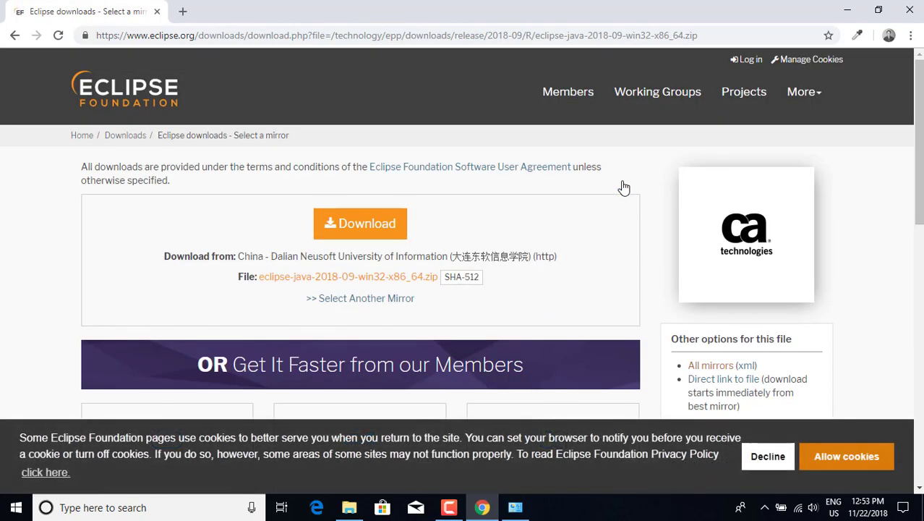
# - Download eclipse-java-2018-09-win32-x86_64.zip from the selected mirror and show the finished file in its folder
pyautogui.click(369, 241)
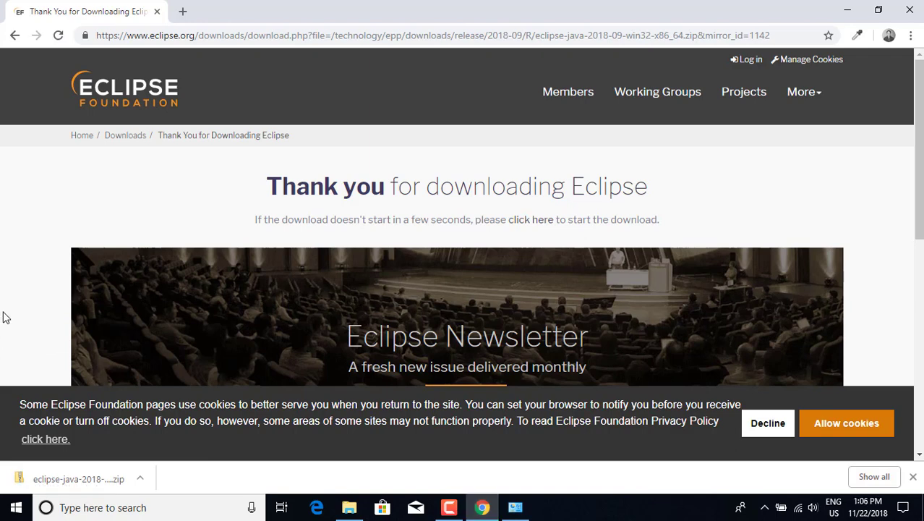
pyautogui.click(140, 479)
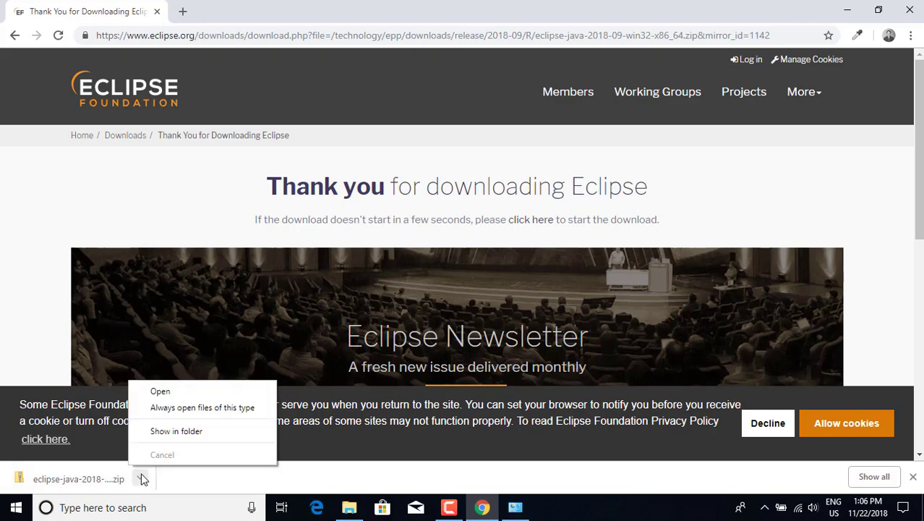
pyautogui.click(174, 433)
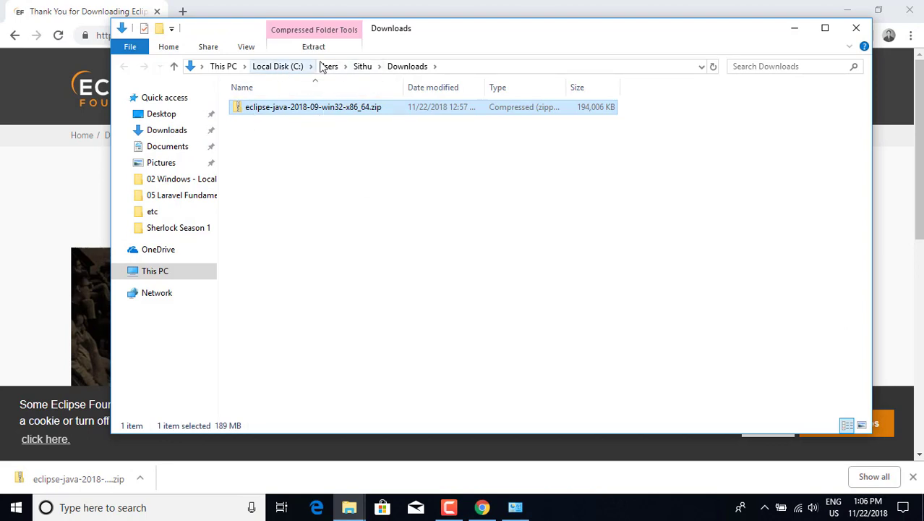
# - Check the extraction options available for the downloaded Eclipse zip, including 7-Zip, and minimize the Downloads window
pyautogui.rightClick(359, 109)
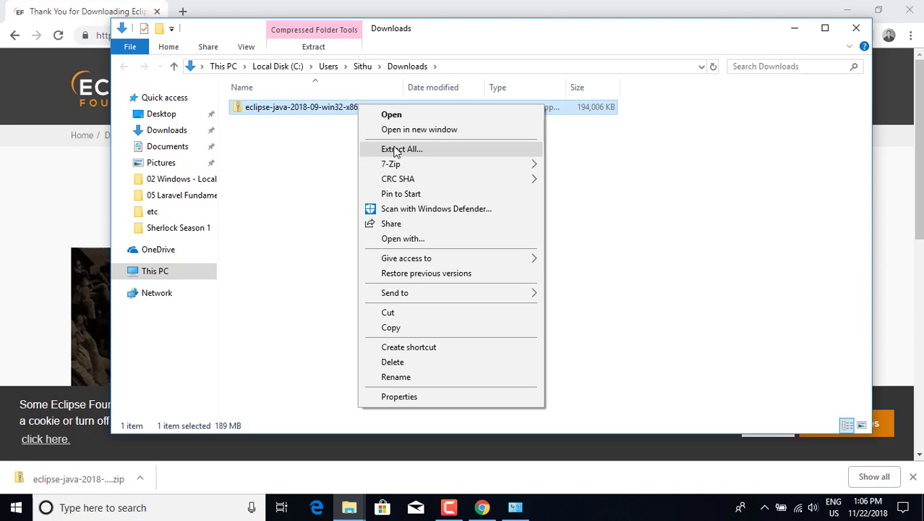
pyautogui.moveTo(396, 167)
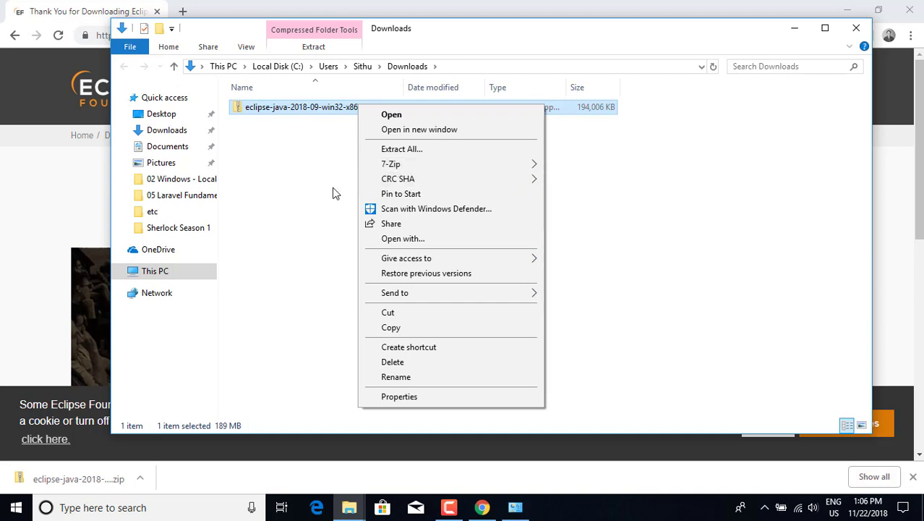
pyautogui.click(334, 191)
pyautogui.click(609, 109)
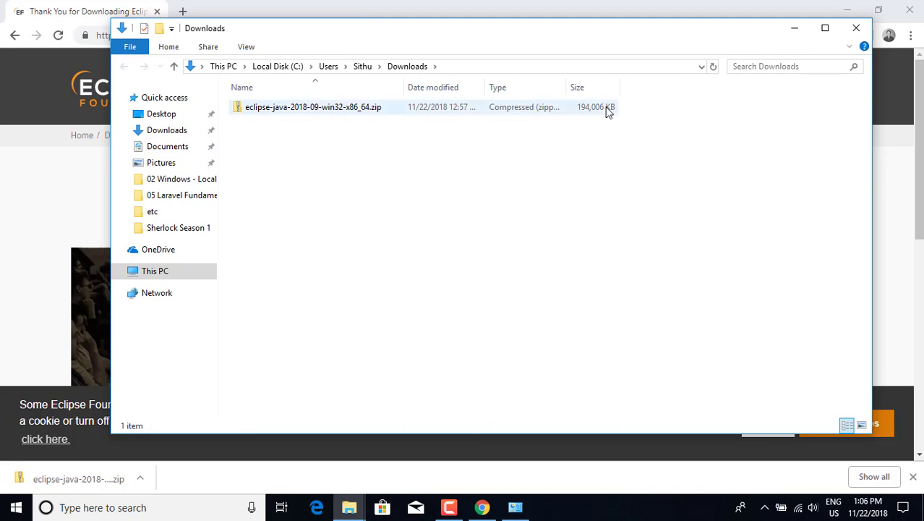
pyautogui.click(799, 32)
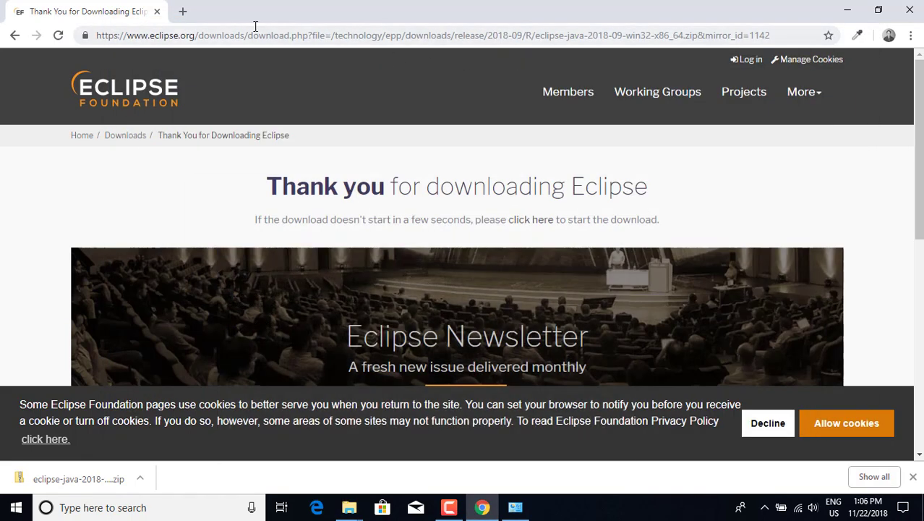
# - Search Google for 7zip in a new browser tab and view the official 7-Zip website
pyautogui.click(184, 12)
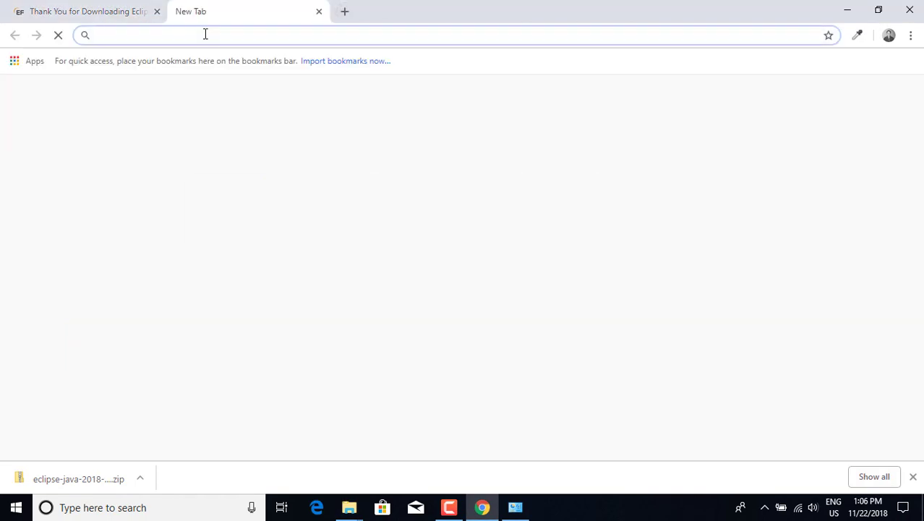
pyautogui.write('7xi')
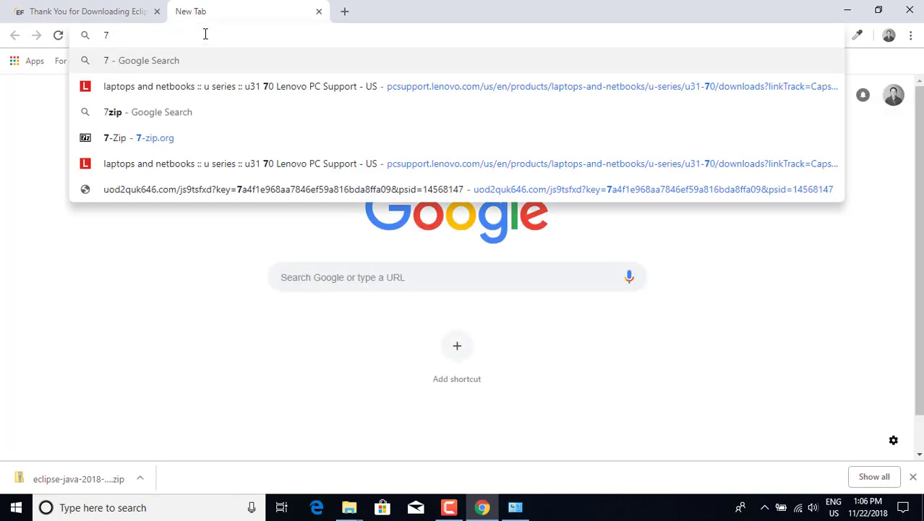
pyautogui.press('BackSpace')
pyautogui.press('BackSpace')
pyautogui.press('BackSpace')
pyautogui.write('z')
pyautogui.press('BackSpace')
pyautogui.press('BackSpace')
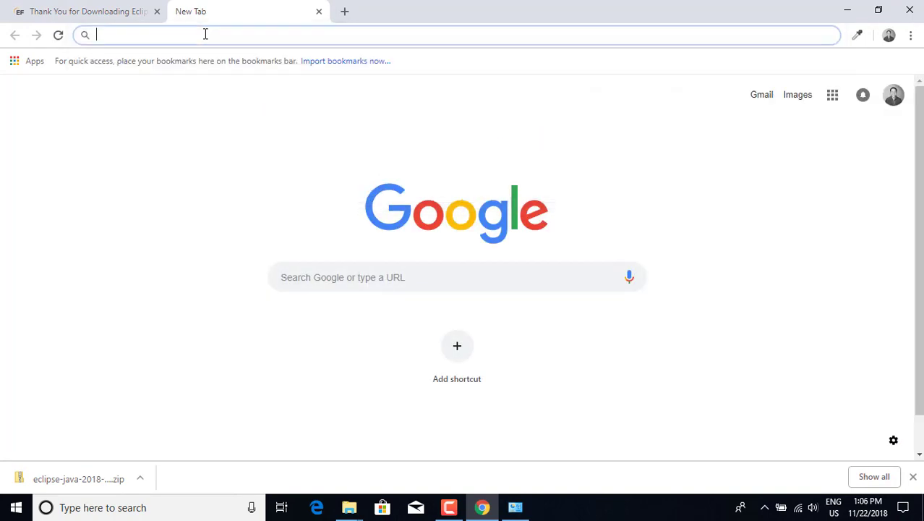
pyautogui.write('7zip')
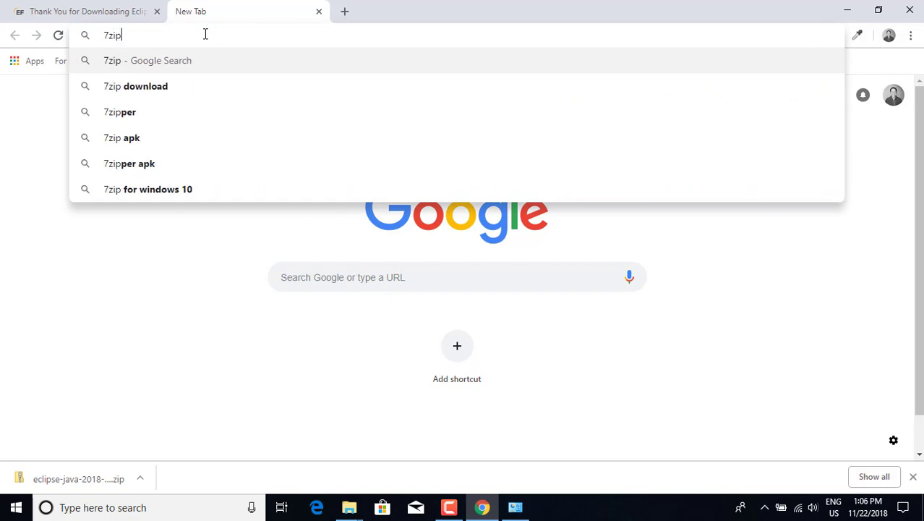
pyautogui.press('Return')
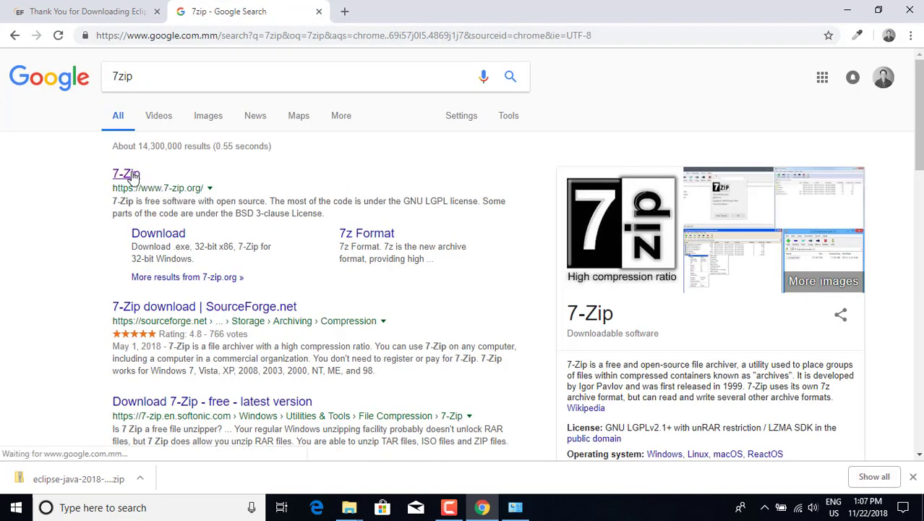
pyautogui.click(127, 175)
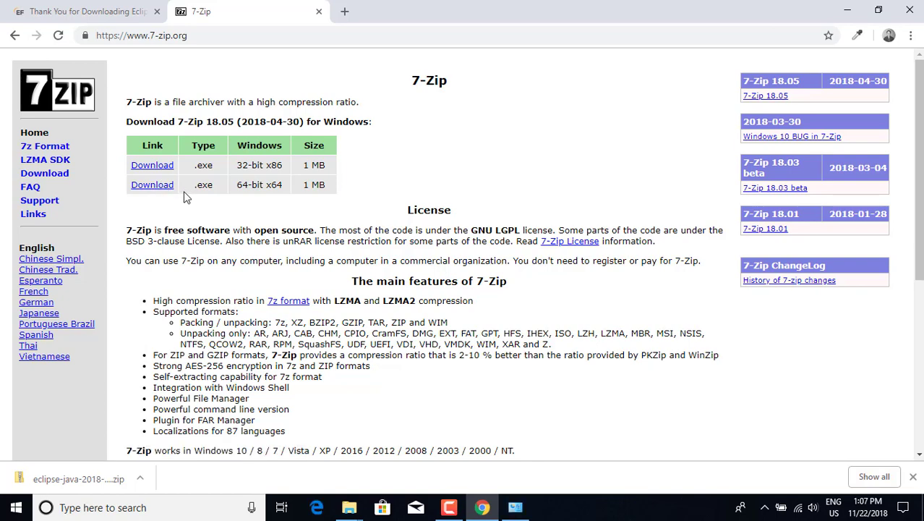
# - Switch to the Downloads folder in File Explorer and extract the Eclipse zip there with 7-Zip's Extract Here
pyautogui.moveTo(349, 507)
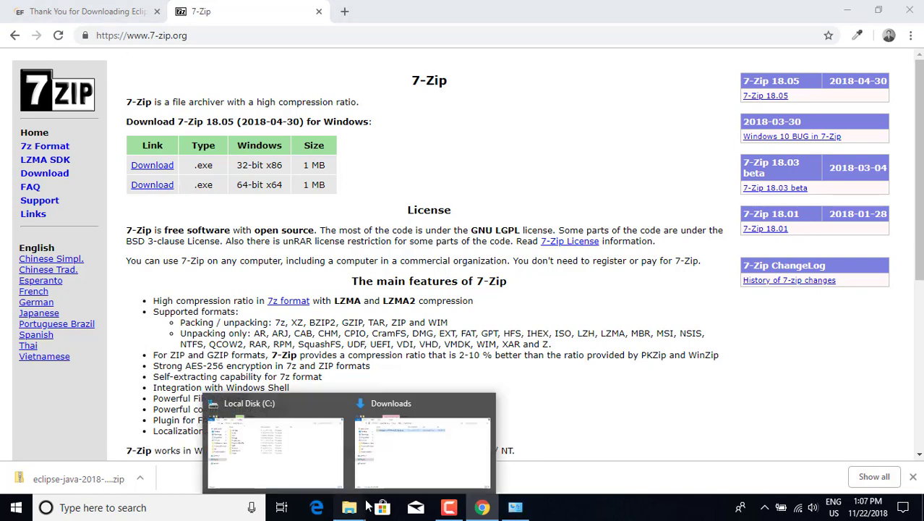
pyautogui.click(383, 434)
pyautogui.rightClick(319, 114)
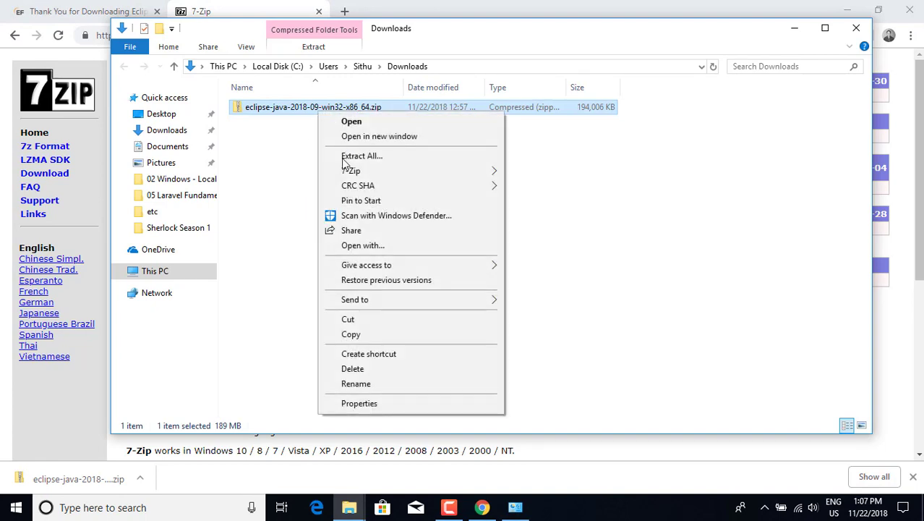
pyautogui.moveTo(341, 176)
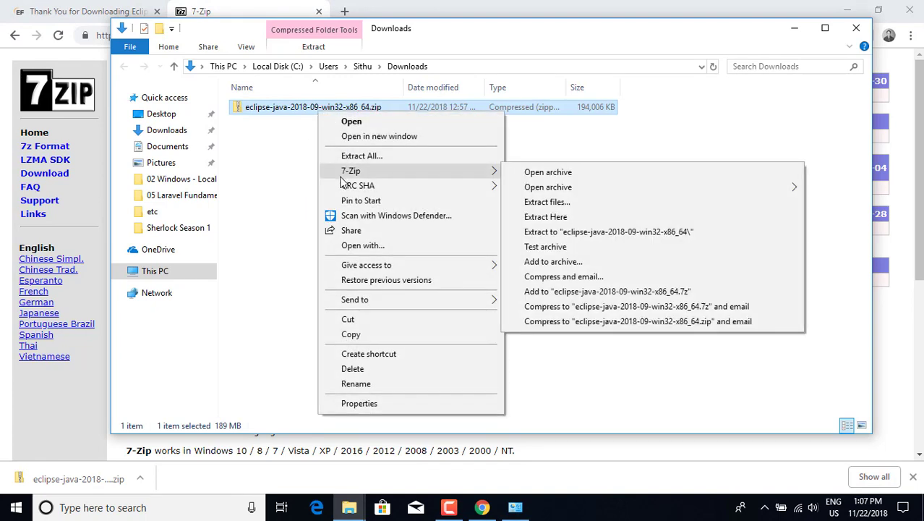
pyautogui.click(541, 219)
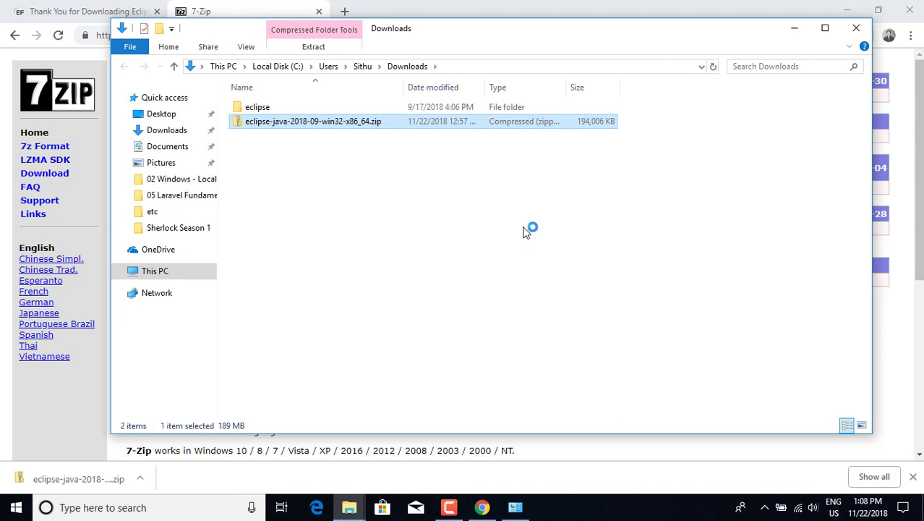
# - Look inside the extracted eclipse folder, locate eclipse.exe, and return to Downloads
pyautogui.click(266, 111)
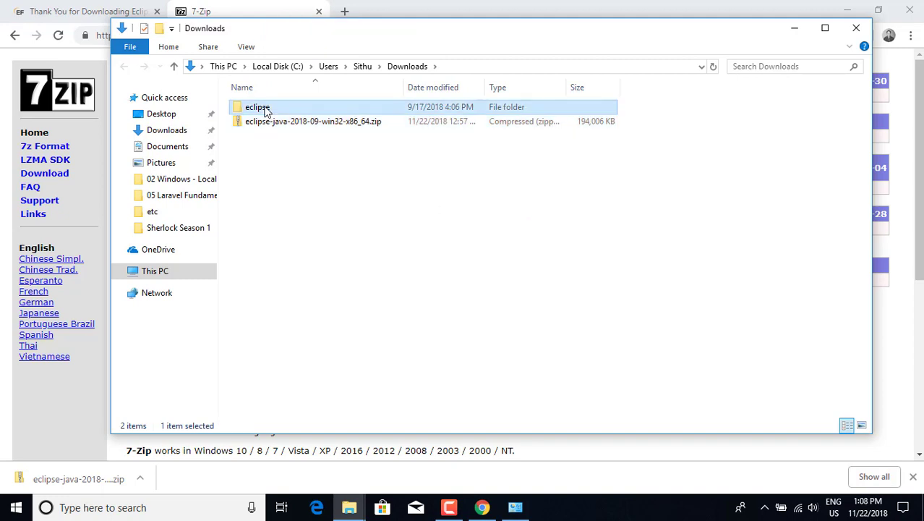
pyautogui.doubleClick(266, 109)
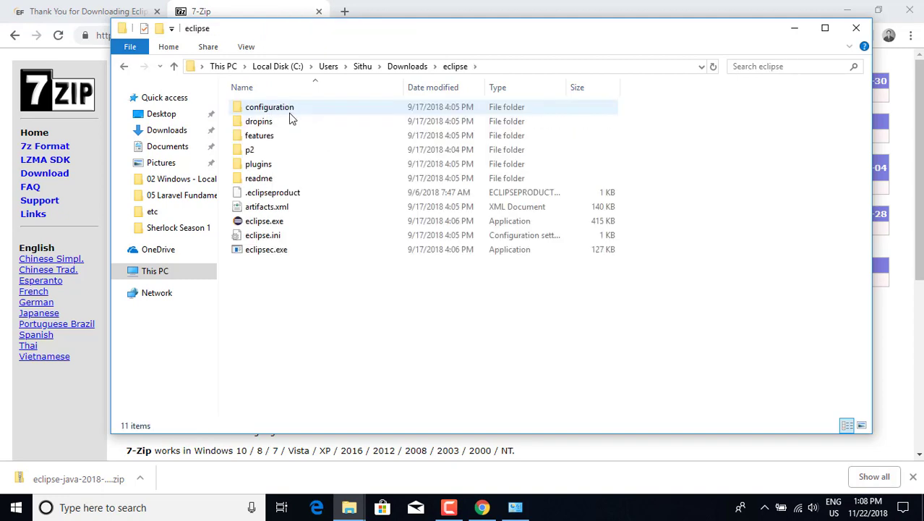
pyautogui.click(302, 225)
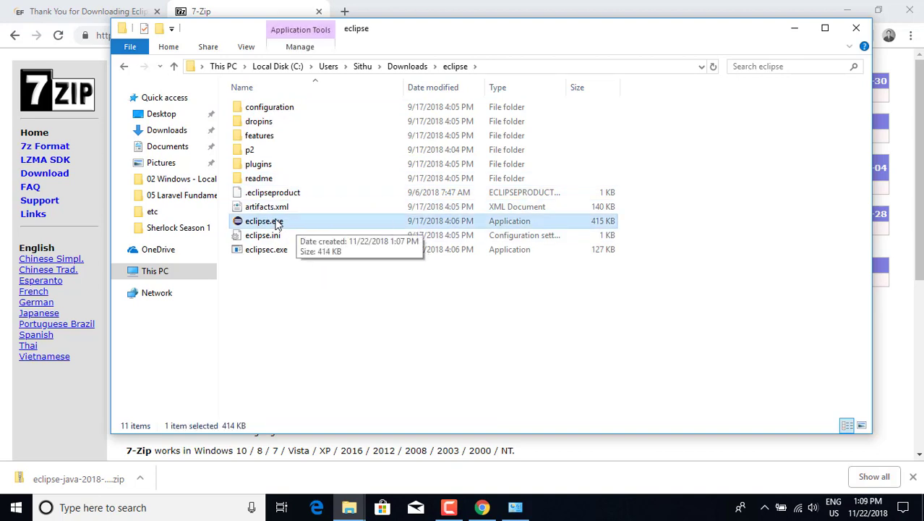
pyautogui.click(411, 68)
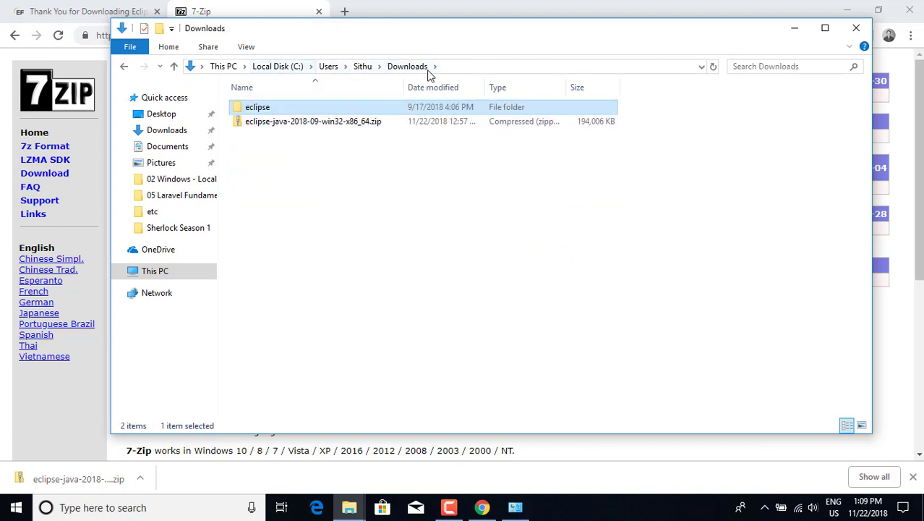
# - Move the extracted eclipse folder from Downloads to the root of Local Disk (C:)
pyautogui.rightClick(274, 110)
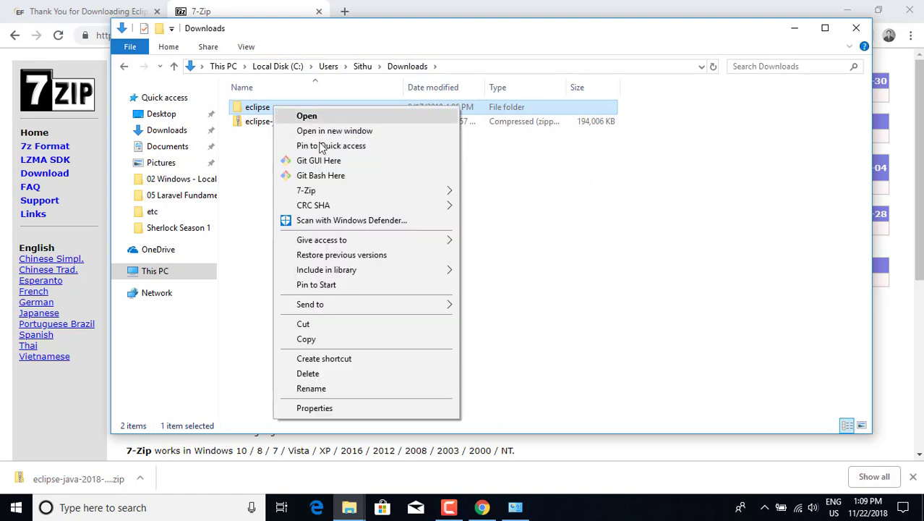
pyautogui.click(360, 324)
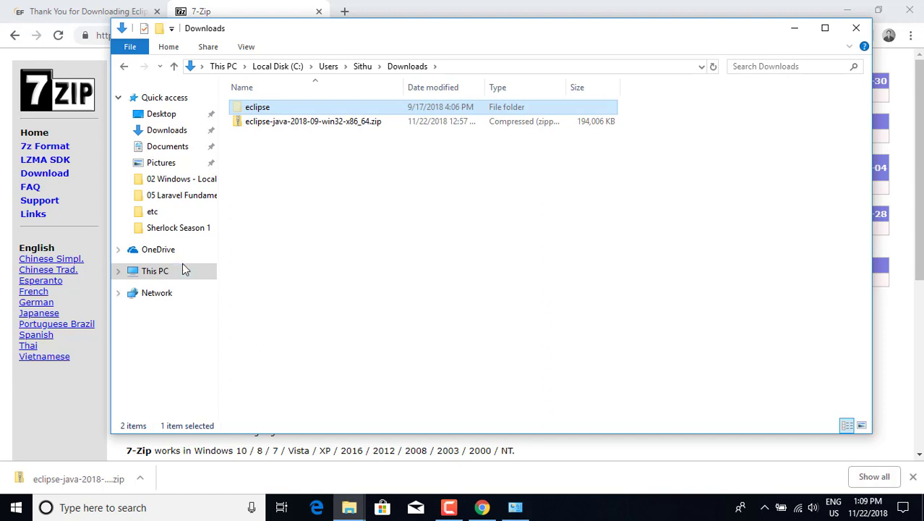
pyautogui.click(183, 269)
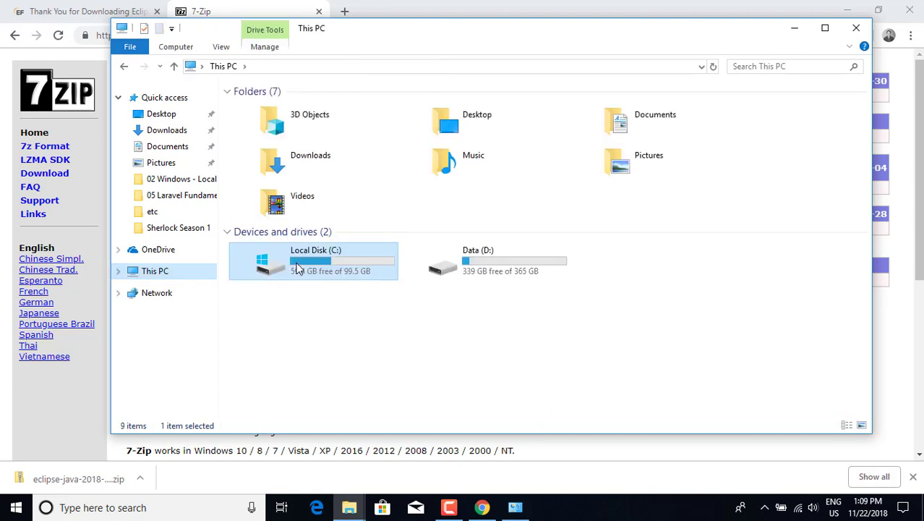
pyautogui.click(298, 268)
pyautogui.doubleClick(297, 268)
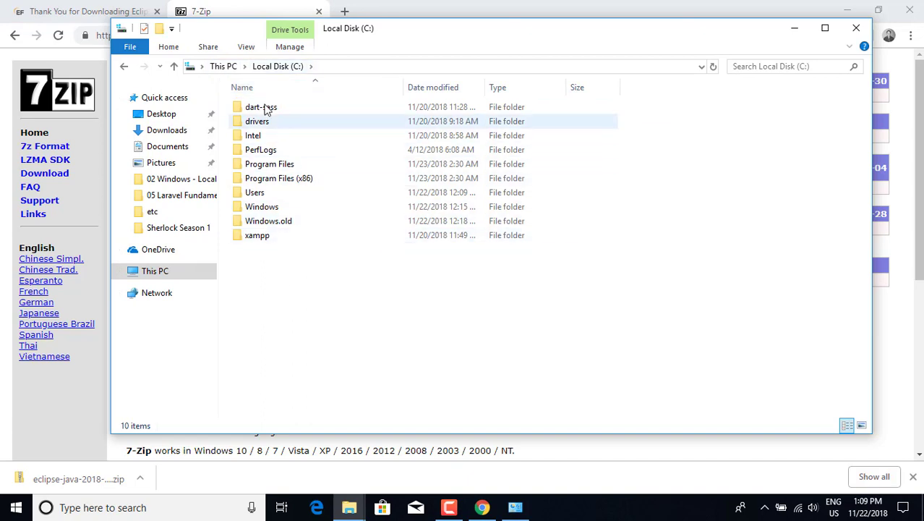
pyautogui.rightClick(299, 269)
pyautogui.click(364, 340)
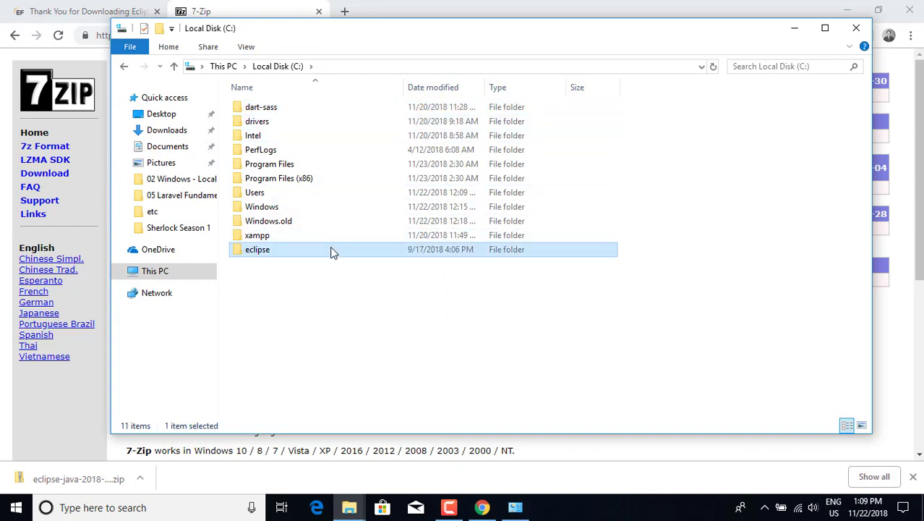
# - Open the eclipse folder on C:, minimize the browser, and create a desktop shortcut to eclipse.exe
pyautogui.doubleClick(255, 259)
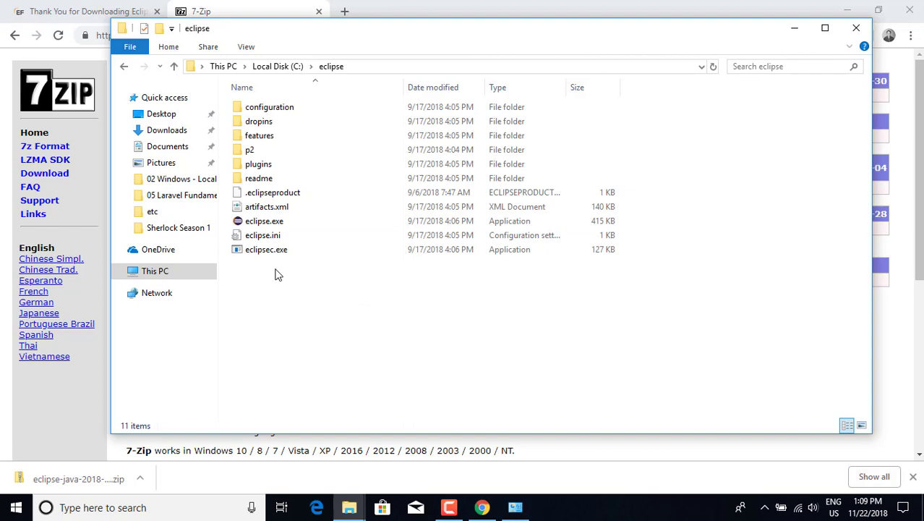
pyautogui.click(258, 226)
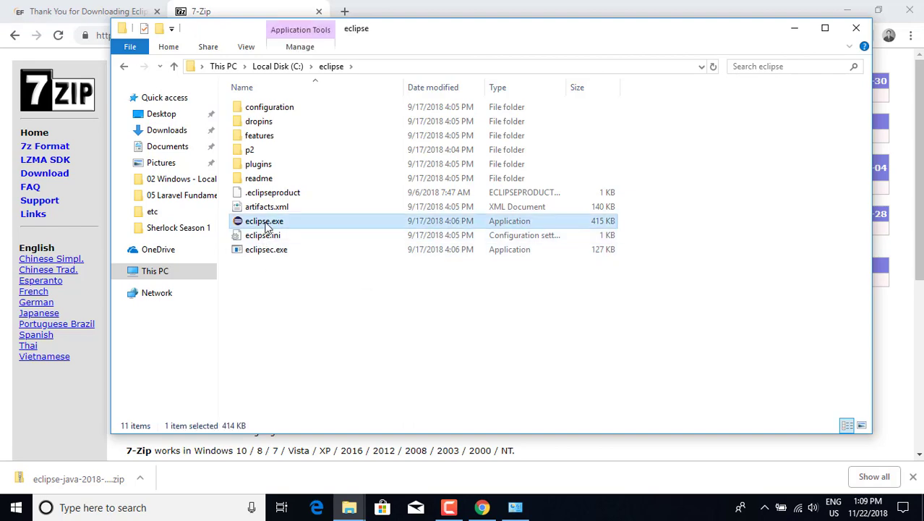
pyautogui.click(846, 9)
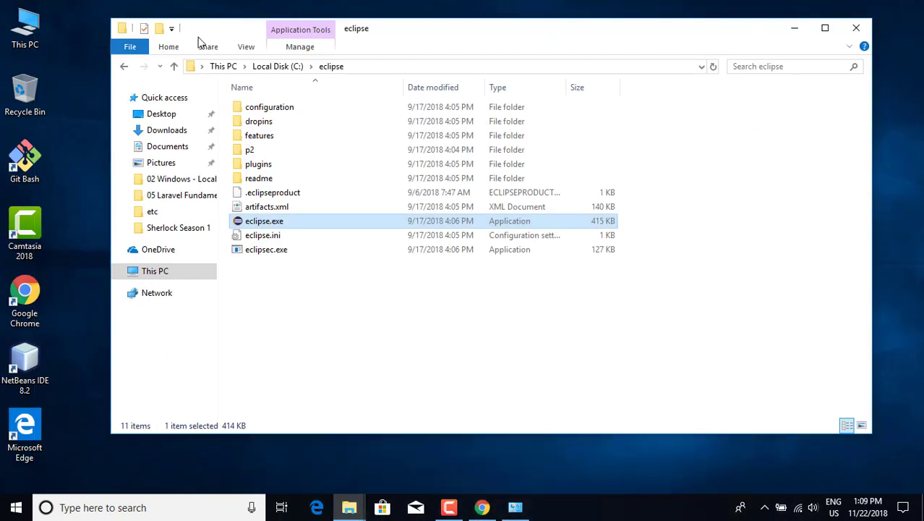
pyautogui.rightClick(264, 224)
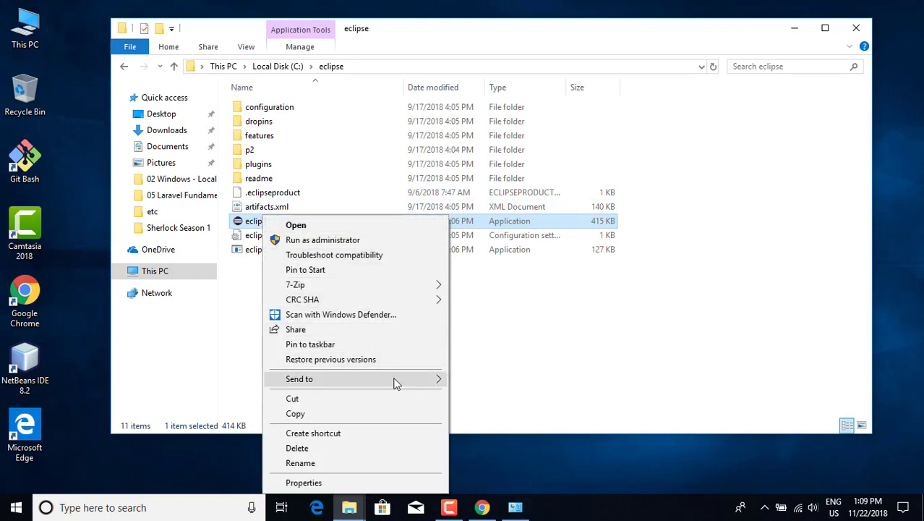
pyautogui.moveTo(394, 380)
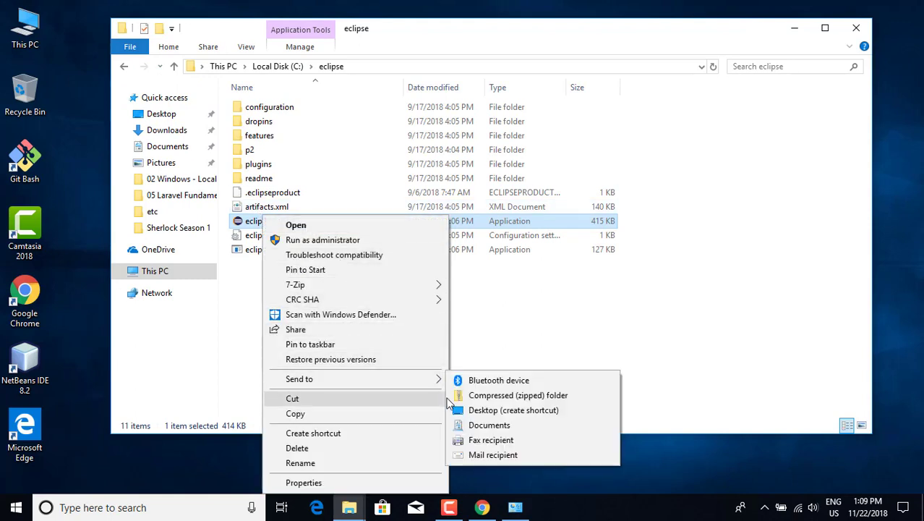
pyautogui.click(506, 409)
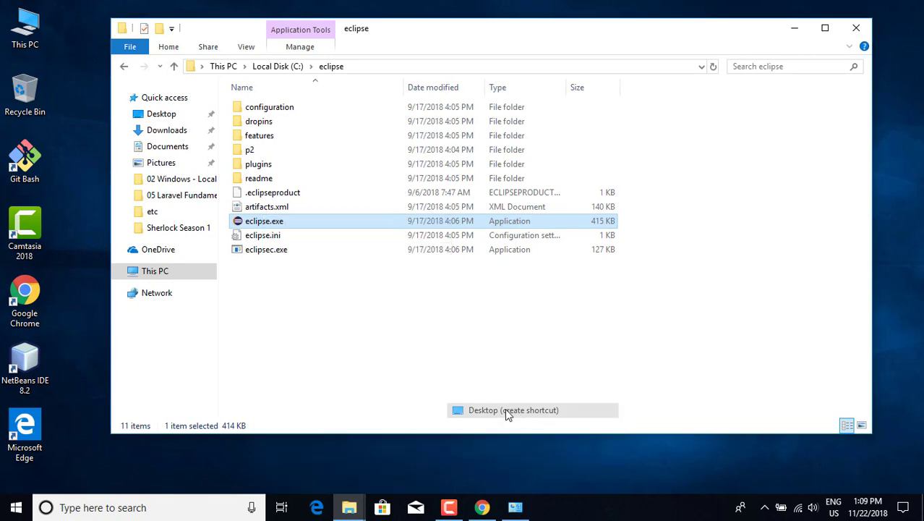
# - Minimize the File Explorer window and rename the new desktop shortcut to eclipse
pyautogui.click(794, 29)
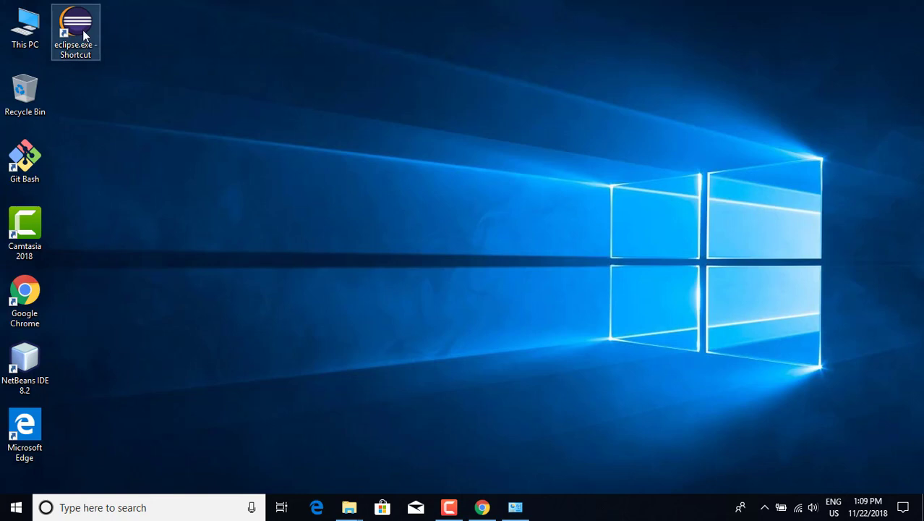
pyautogui.click(85, 55)
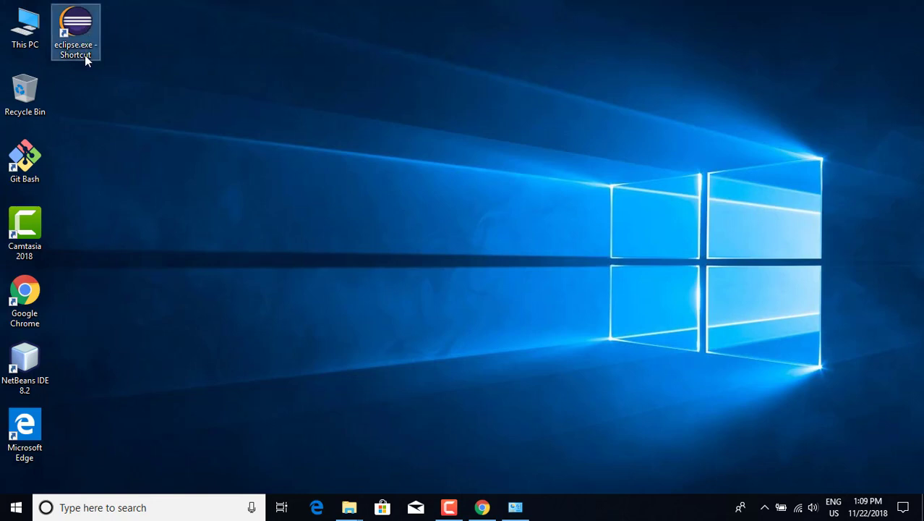
pyautogui.click(84, 55)
pyautogui.write('eclipse')
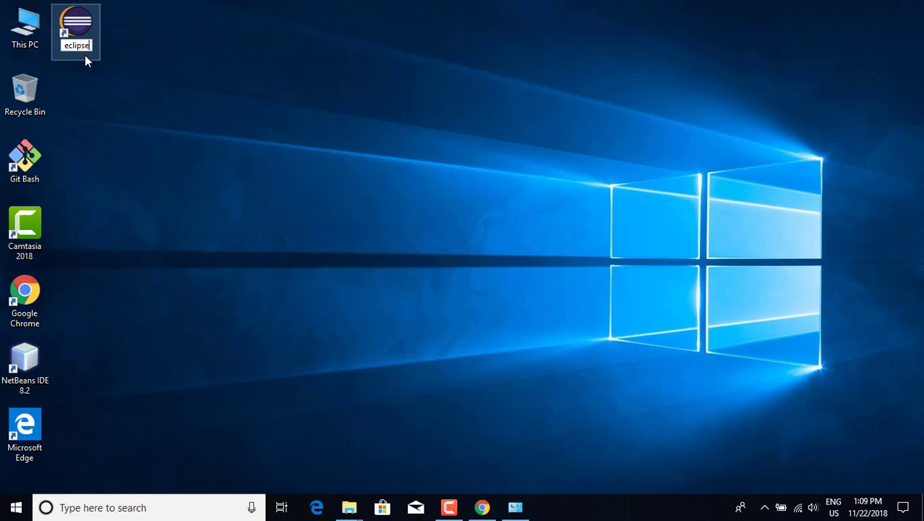
pyautogui.press('Return')
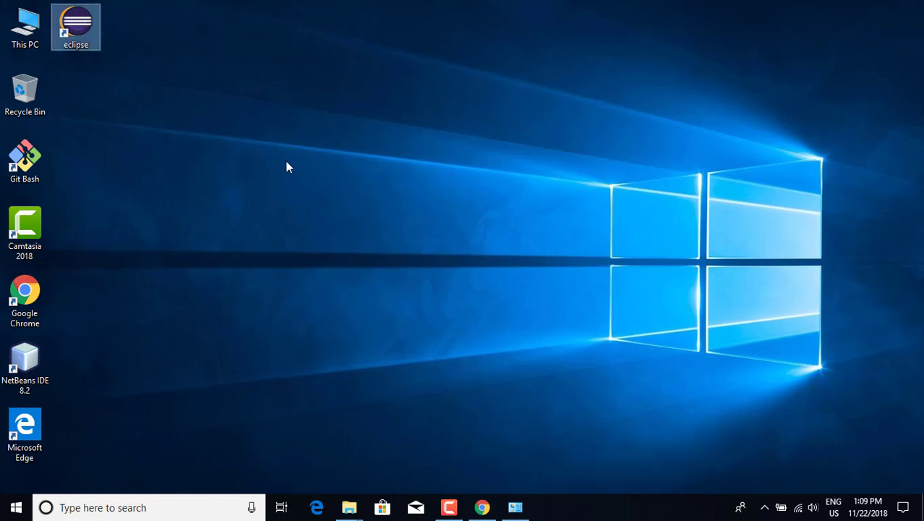
# - Check the location of eclipse.exe in the eclipse folder on Local Disk (C:), then close the folder window
pyautogui.doubleClick(34, 41)
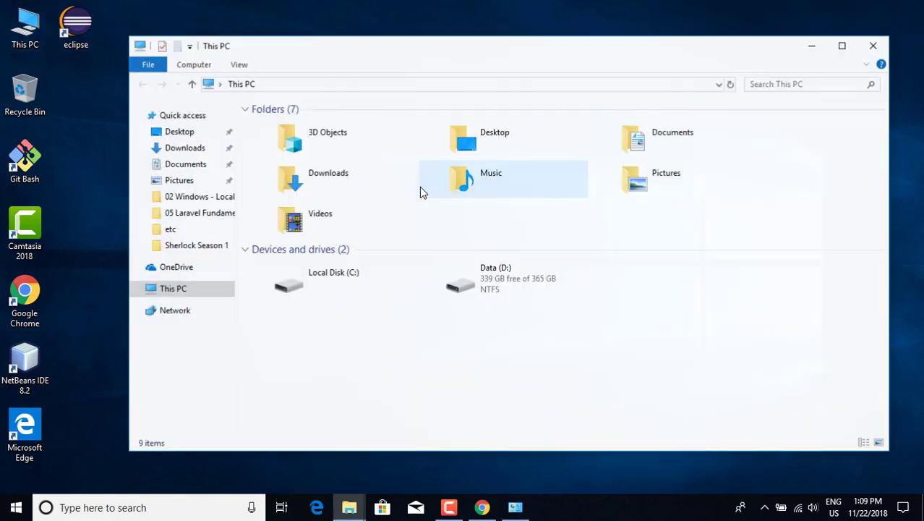
pyautogui.doubleClick(354, 270)
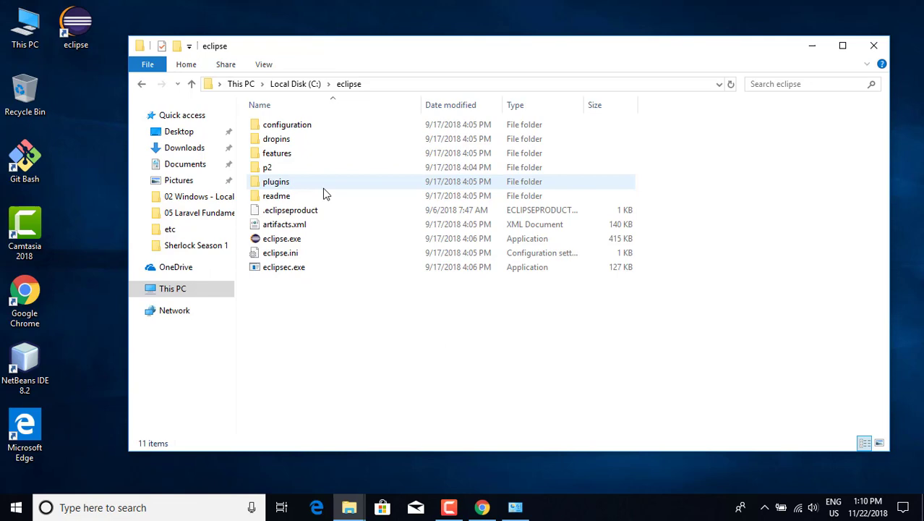
pyautogui.click(300, 239)
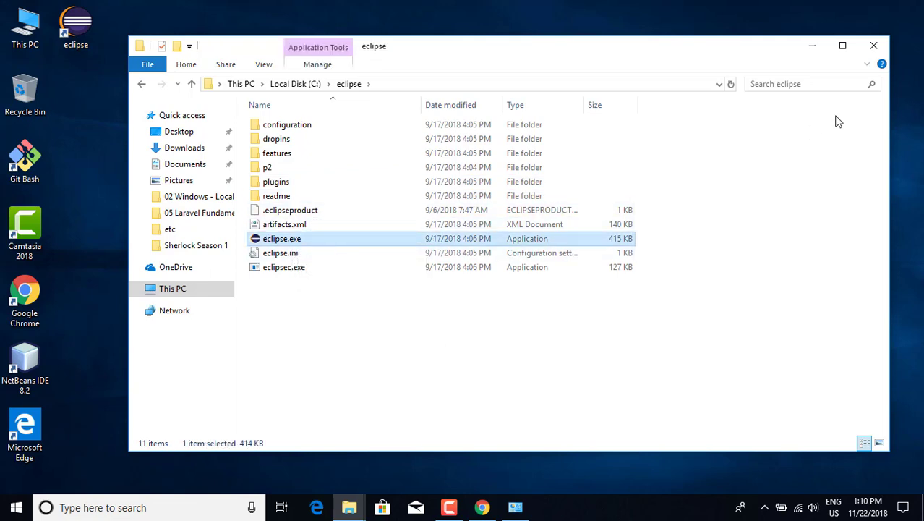
pyautogui.click(873, 46)
# - Start Eclipse from the desktop shortcut and examine the parts of the default workspace path in the launcher
pyautogui.click(70, 31)
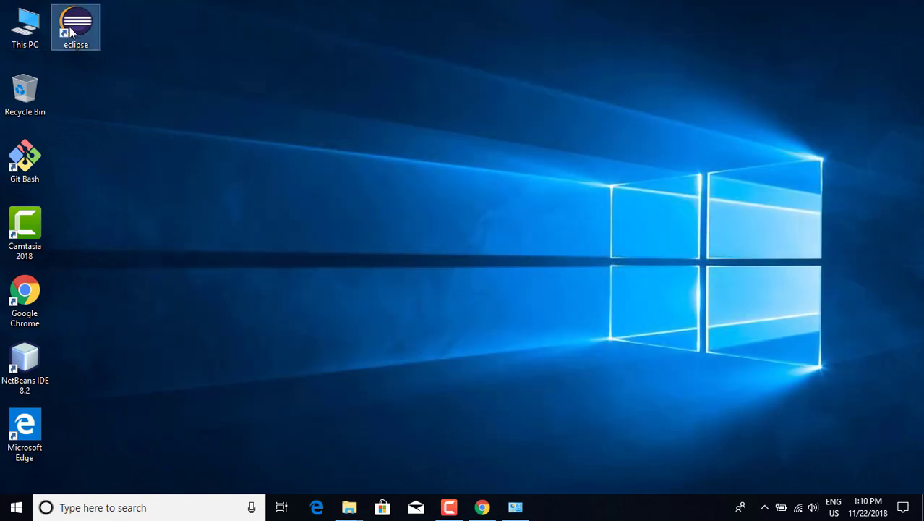
pyautogui.doubleClick(85, 30)
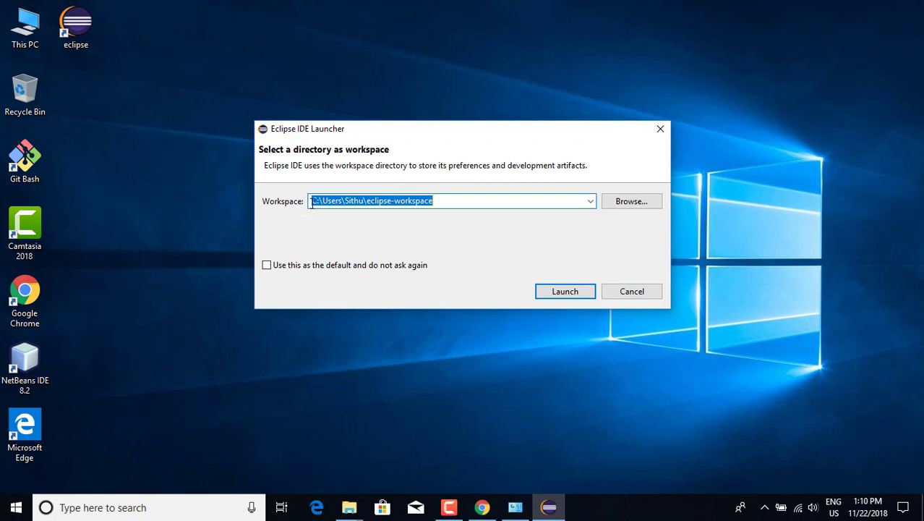
pyautogui.moveTo(312, 203); pyautogui.dragTo(367, 205)
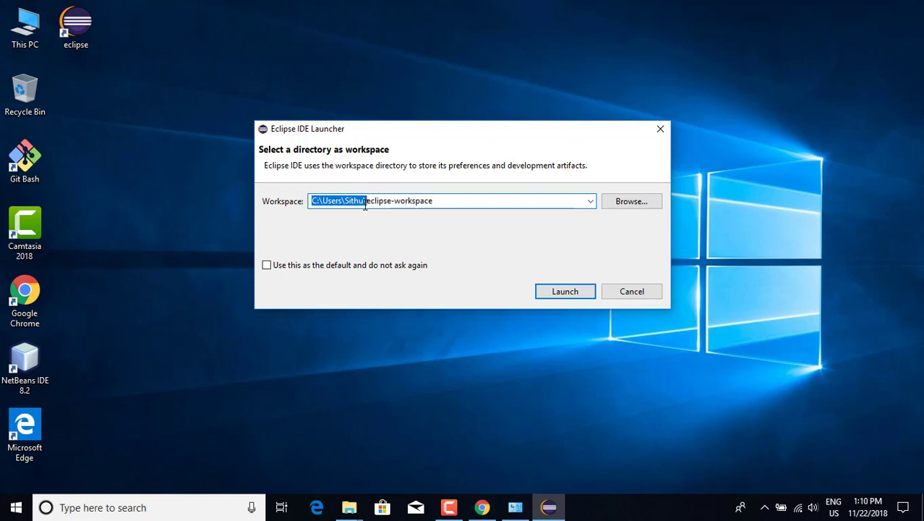
pyautogui.click(345, 201)
pyautogui.moveTo(345, 201); pyautogui.dragTo(364, 202)
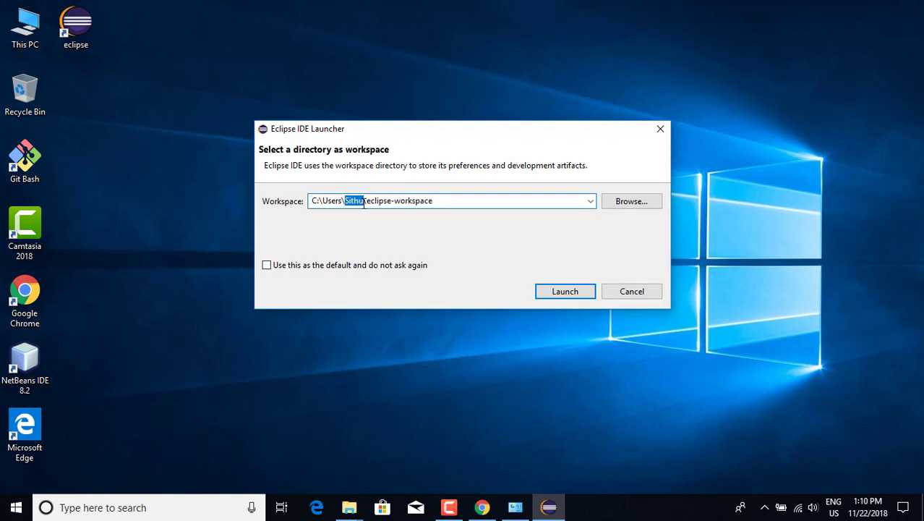
pyautogui.moveTo(436, 202); pyautogui.dragTo(368, 199)
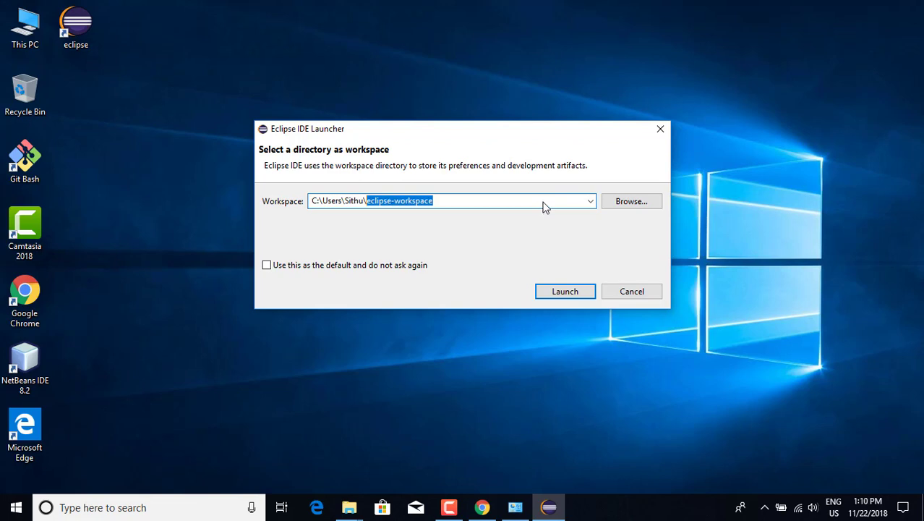
# - Browse to Data (D:) for an alternative workspace directory and close the folder picker without choosing one
pyautogui.press('Tab')
pyautogui.click(624, 209)
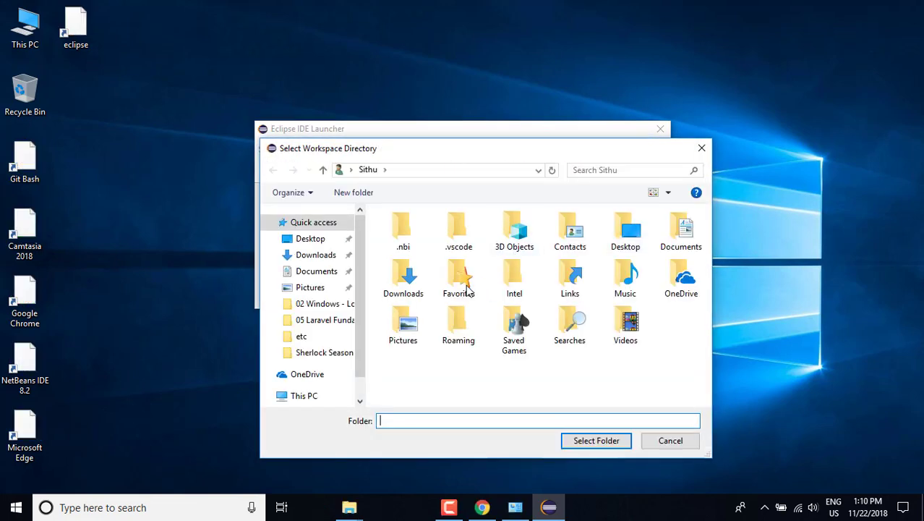
pyautogui.click(314, 402)
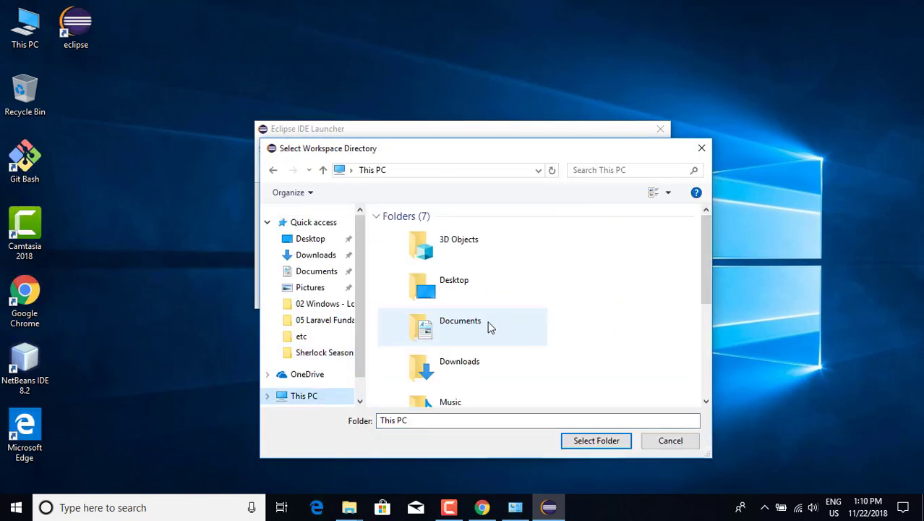
pyautogui.scroll(-5, 491, 326)
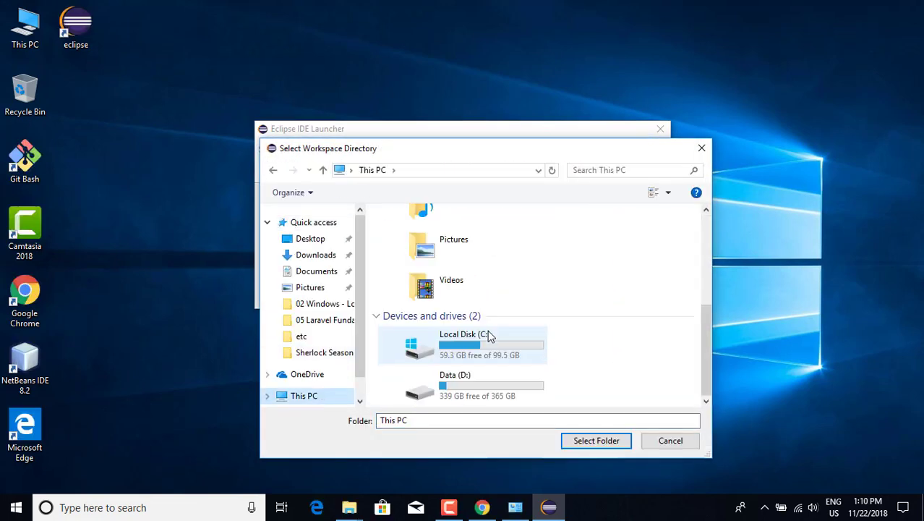
pyautogui.doubleClick(485, 394)
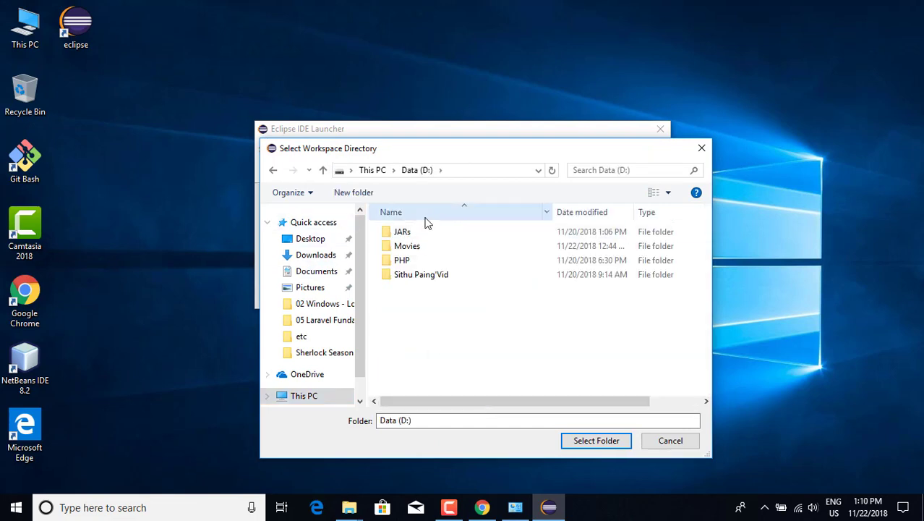
pyautogui.click(699, 154)
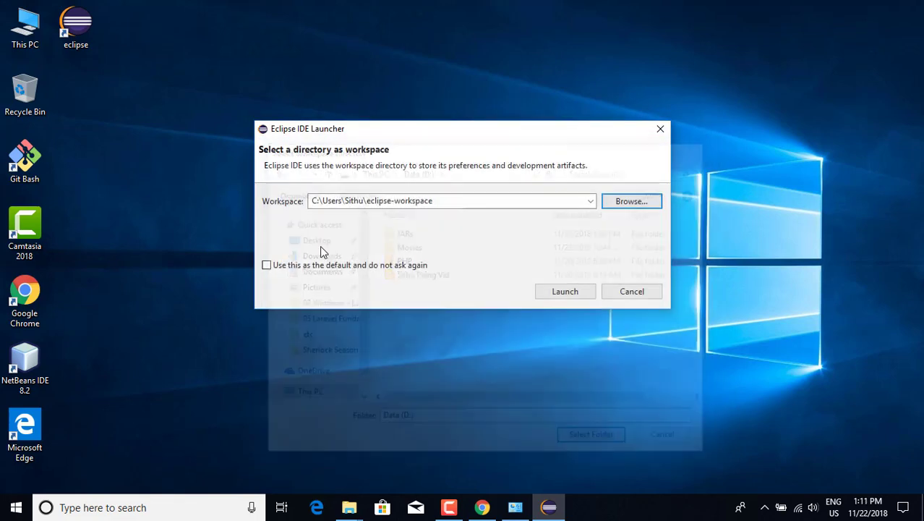
# - Move the Eclipse launcher higher on the desktop and cancel the launch
pyautogui.doubleClick(461, 201)
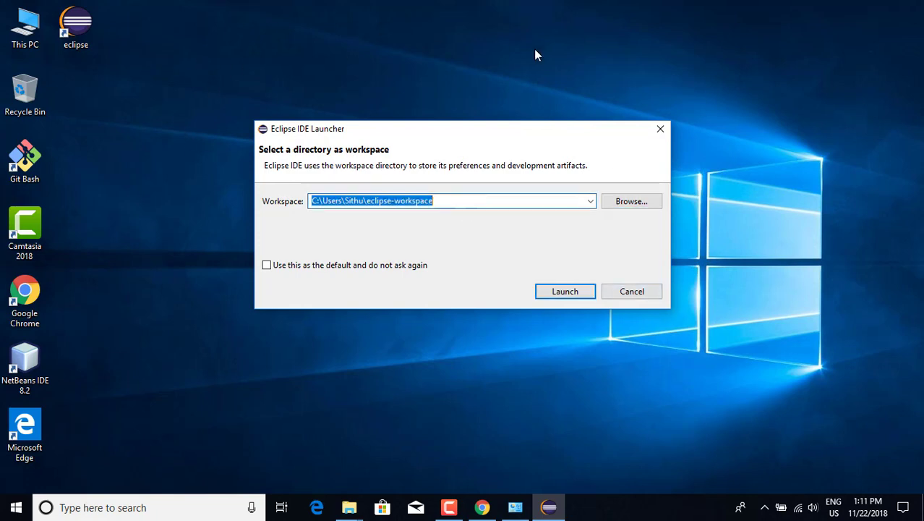
pyautogui.moveTo(510, 130); pyautogui.dragTo(518, 66)
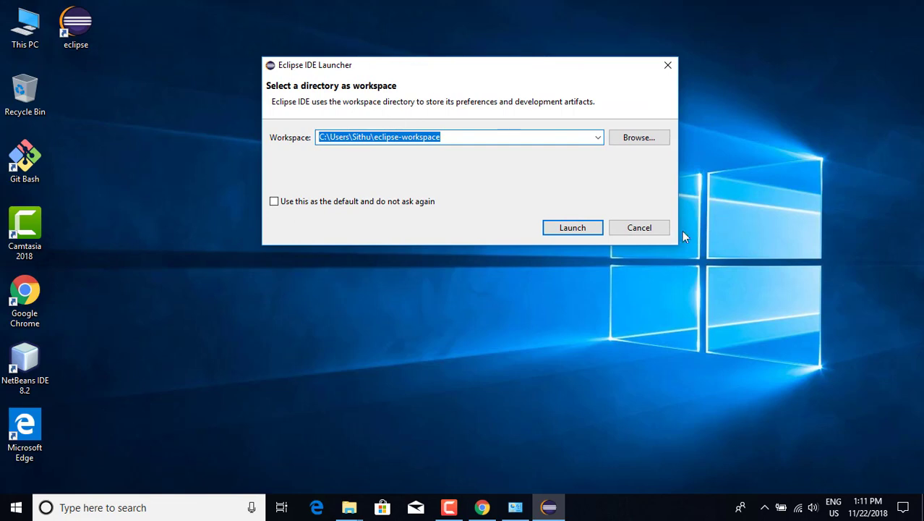
pyautogui.click(655, 230)
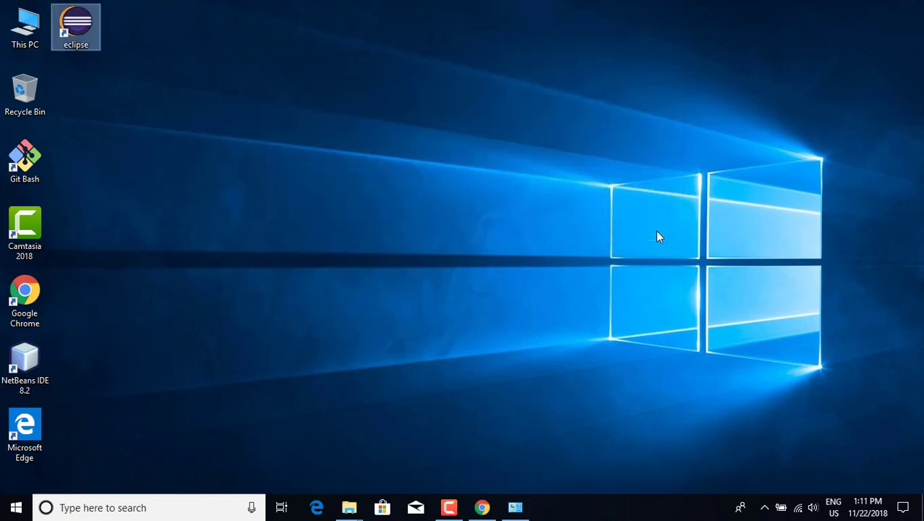